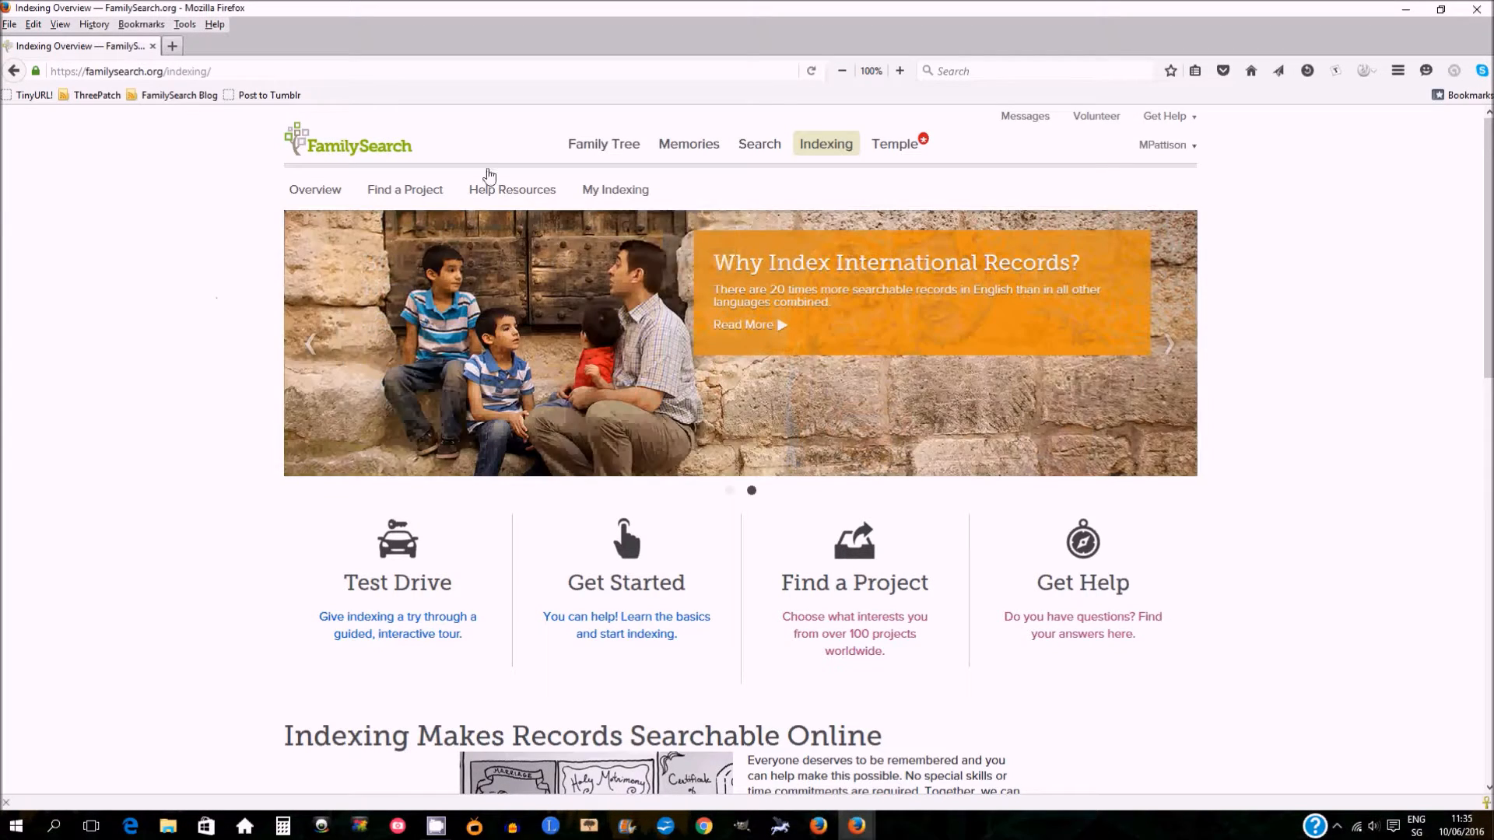
Open the My Indexing page and look over its batches and progress sections.
mouse_move(813, 148)
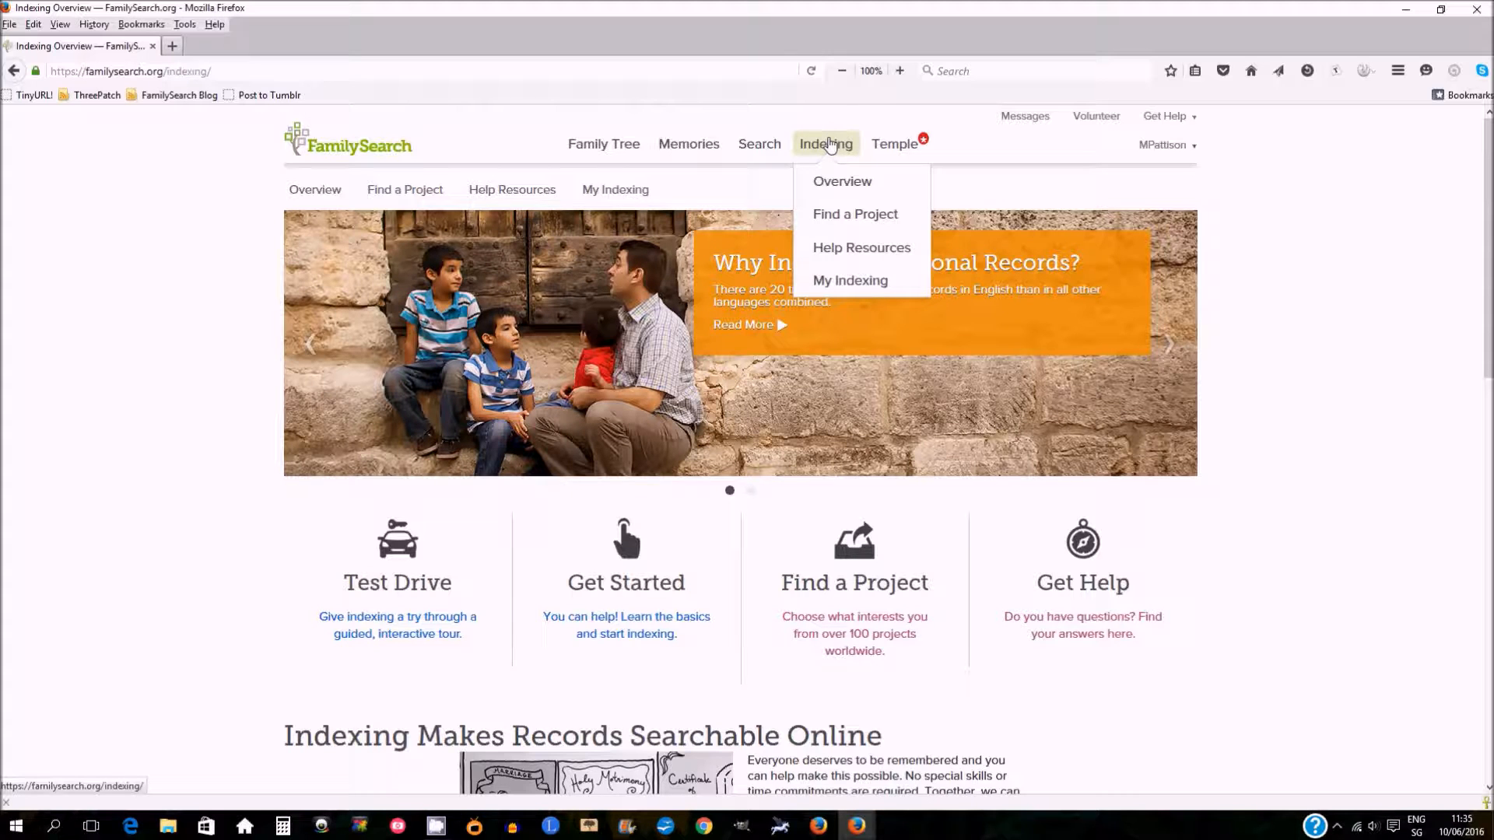
left_click(615, 191)
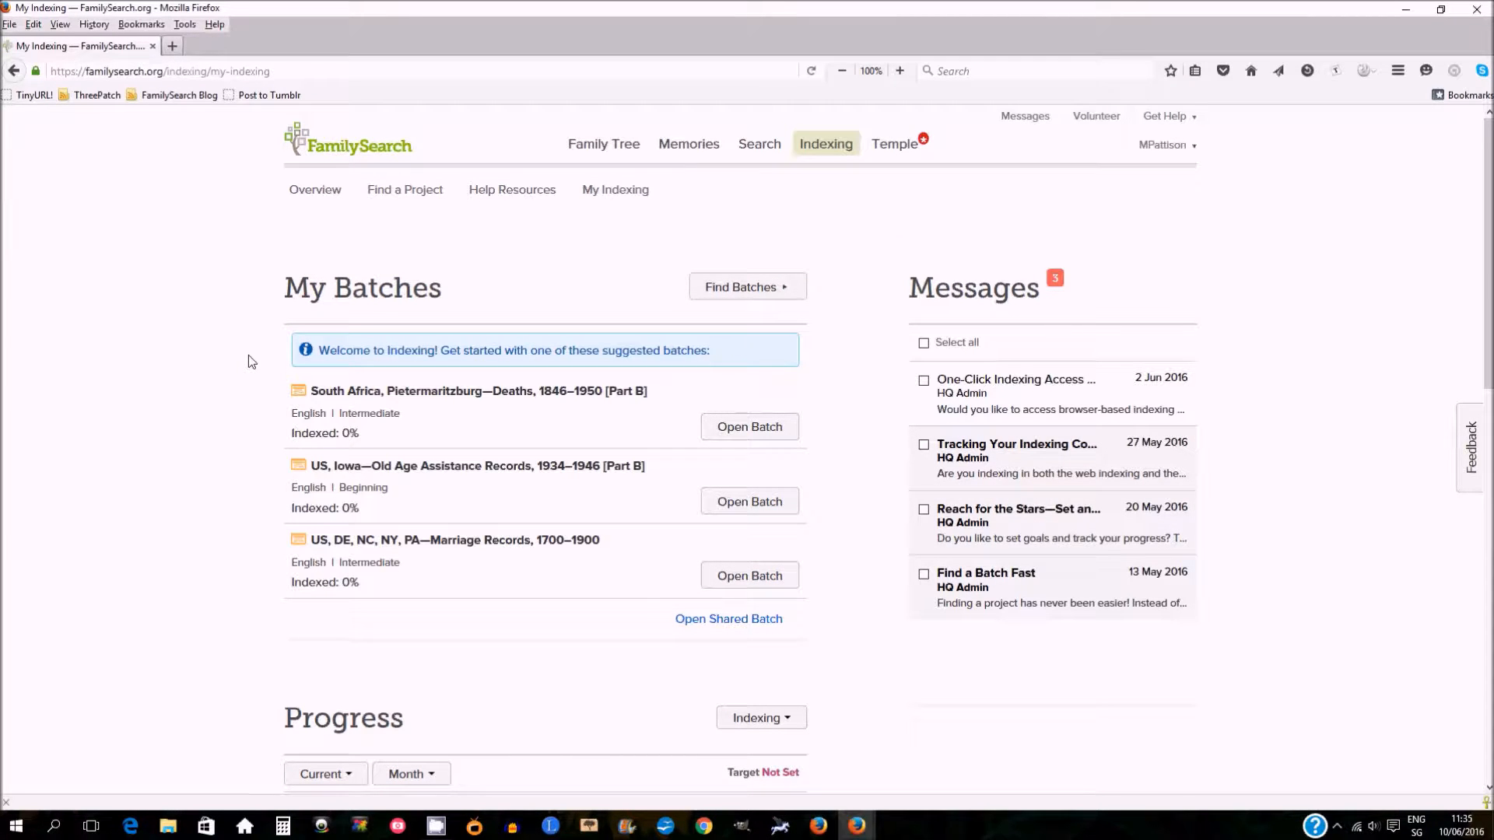
scroll(250, 365, "down", 5)
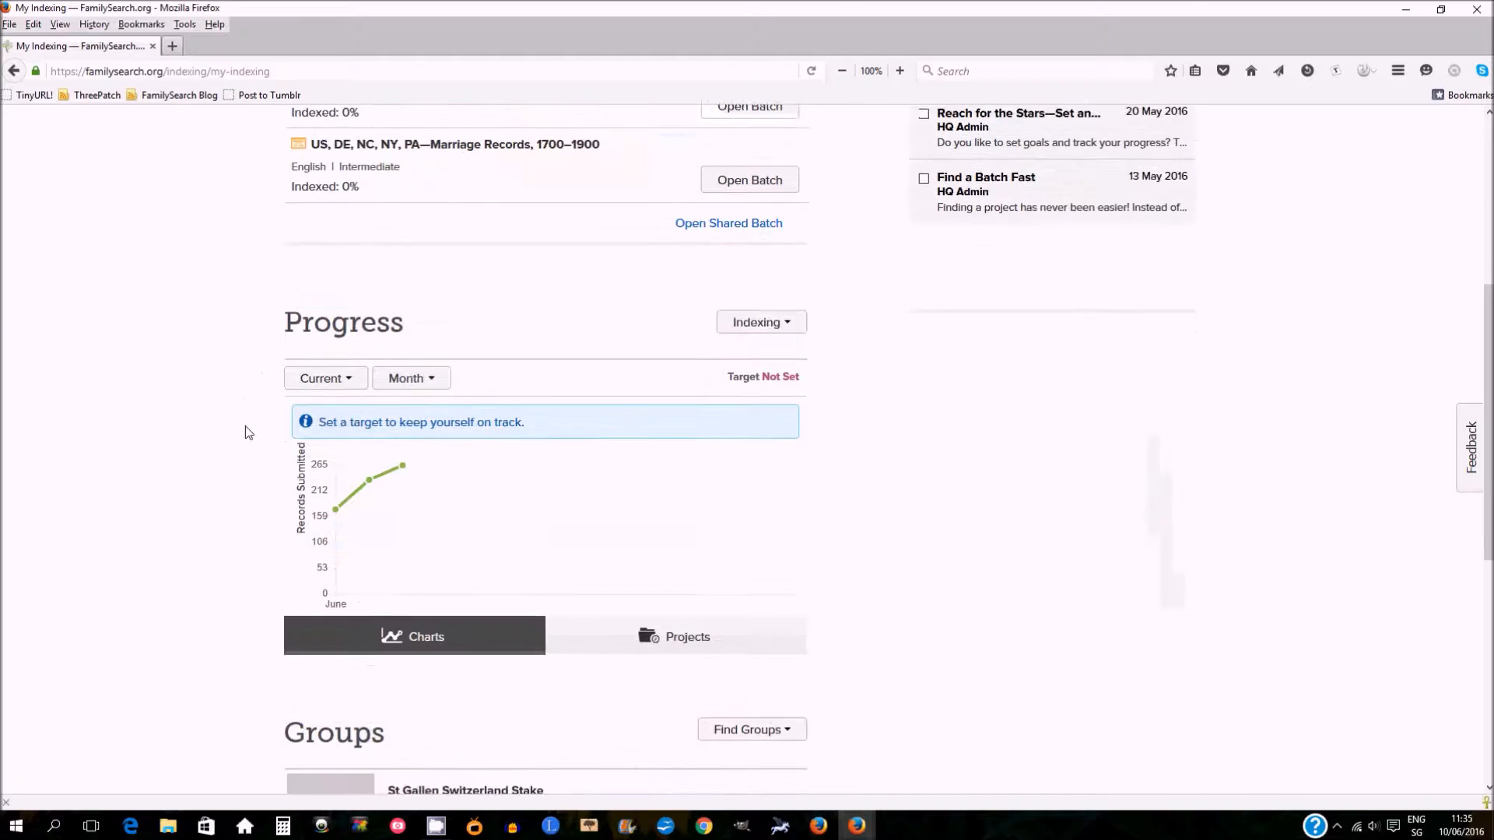
scroll(248, 433, "up", 6)
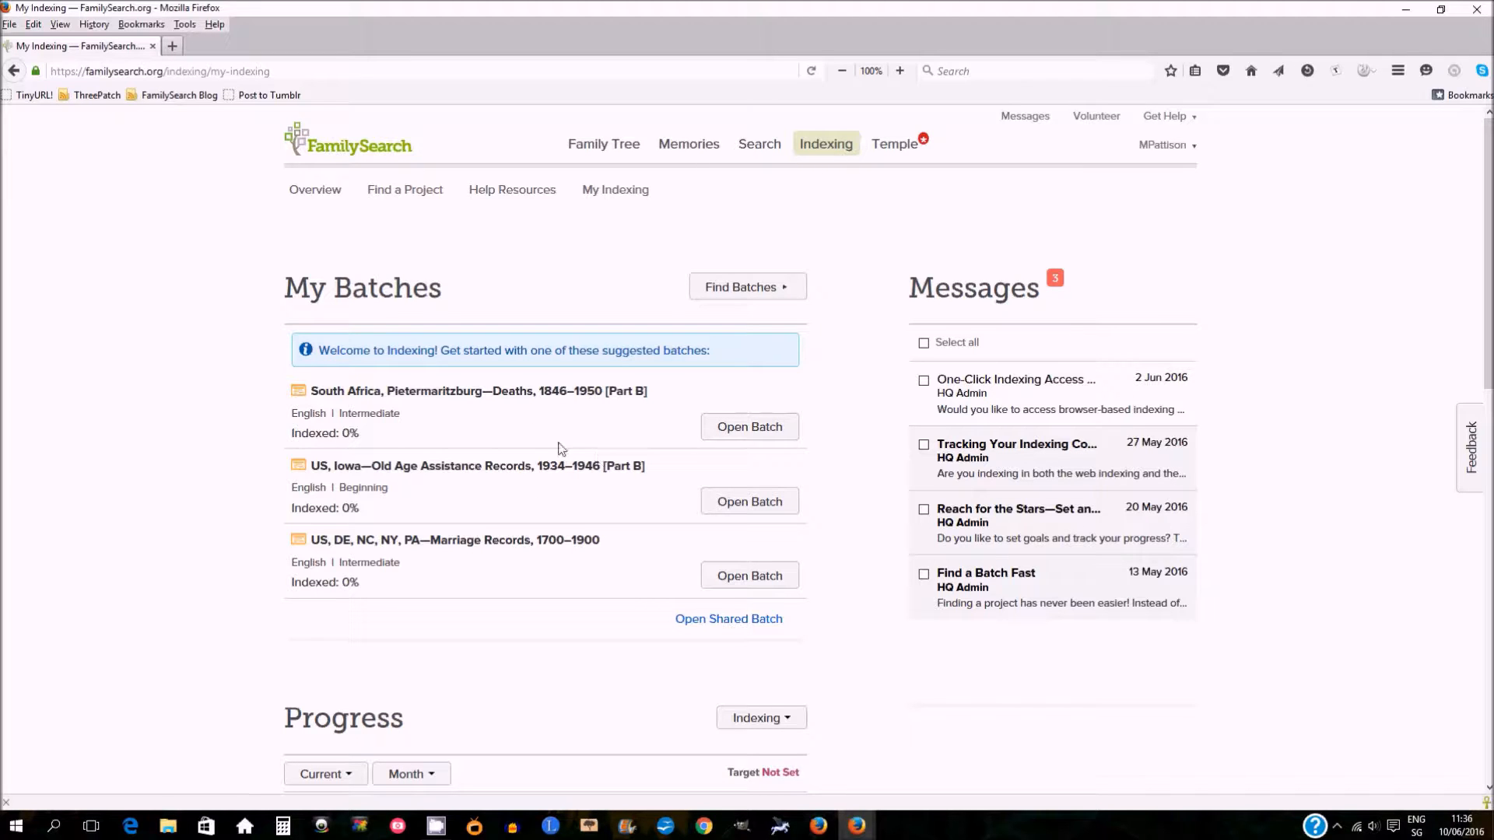
Open Find Batches, remove every language filter except English, and run the search.
left_click(764, 289)
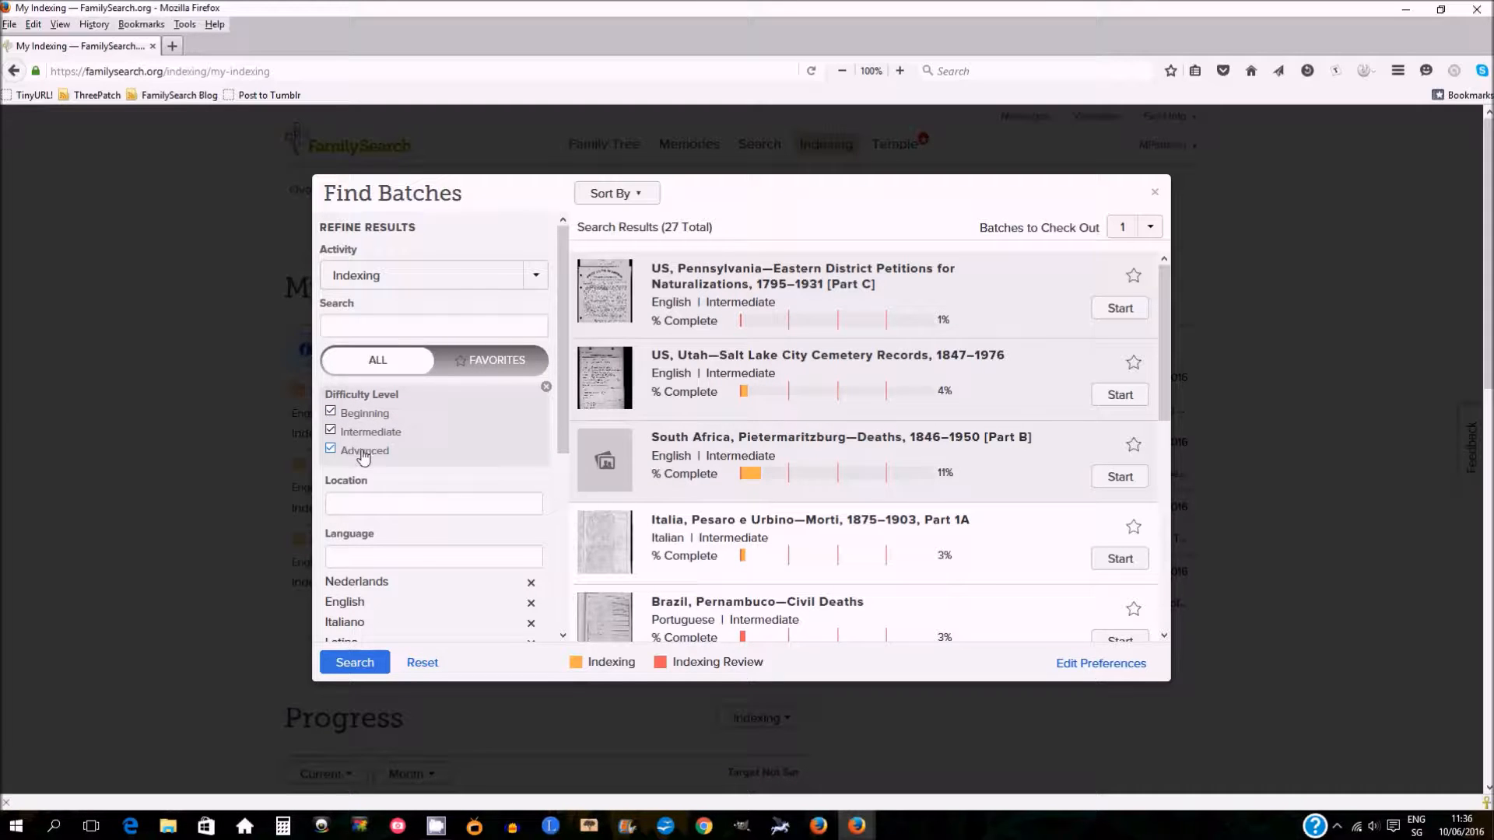
left_click_drag(560, 436, 561, 564)
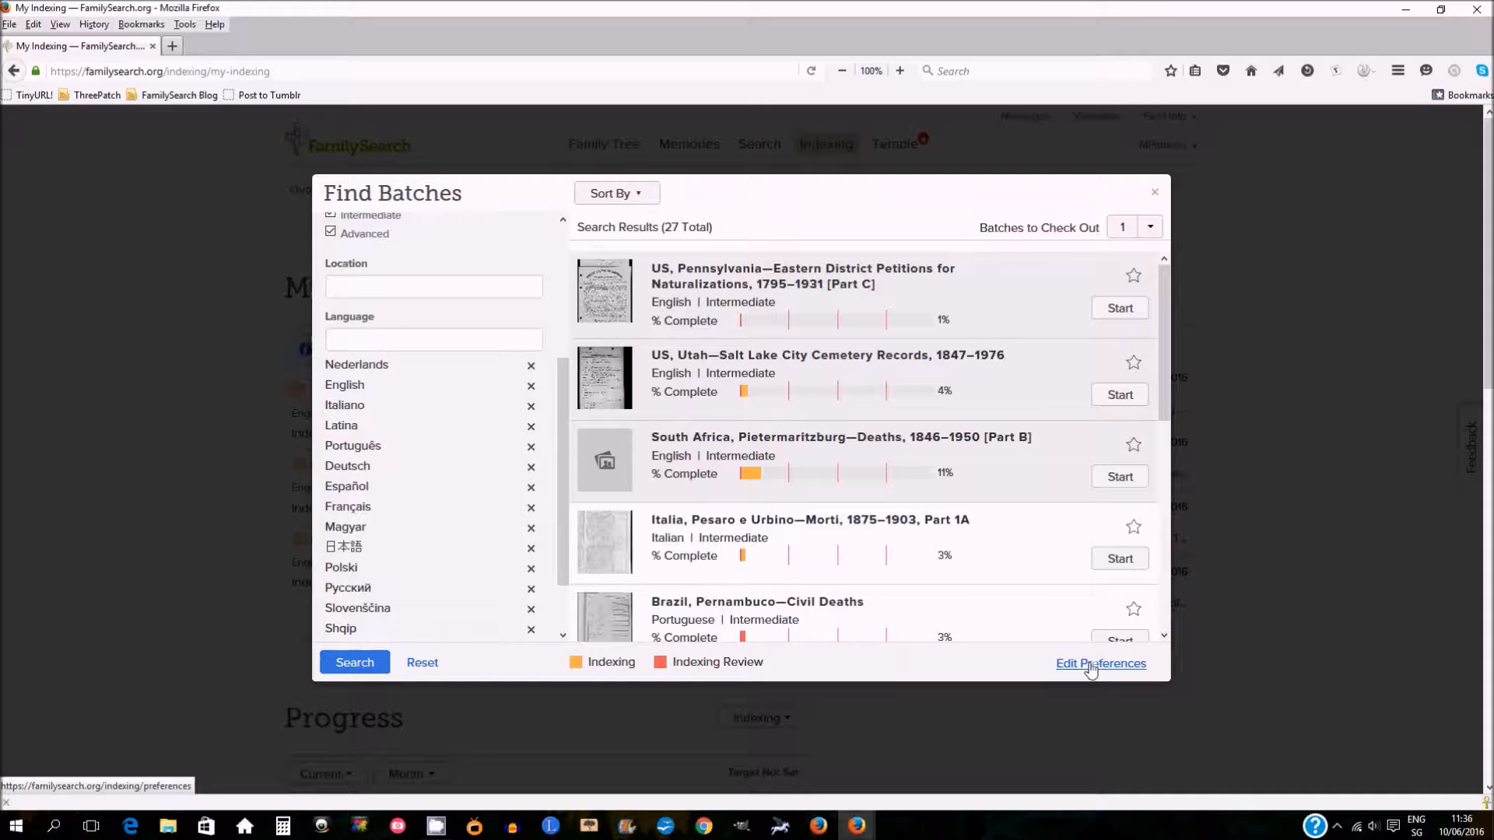
left_click(532, 366)
left_click(537, 387)
left_click(530, 388)
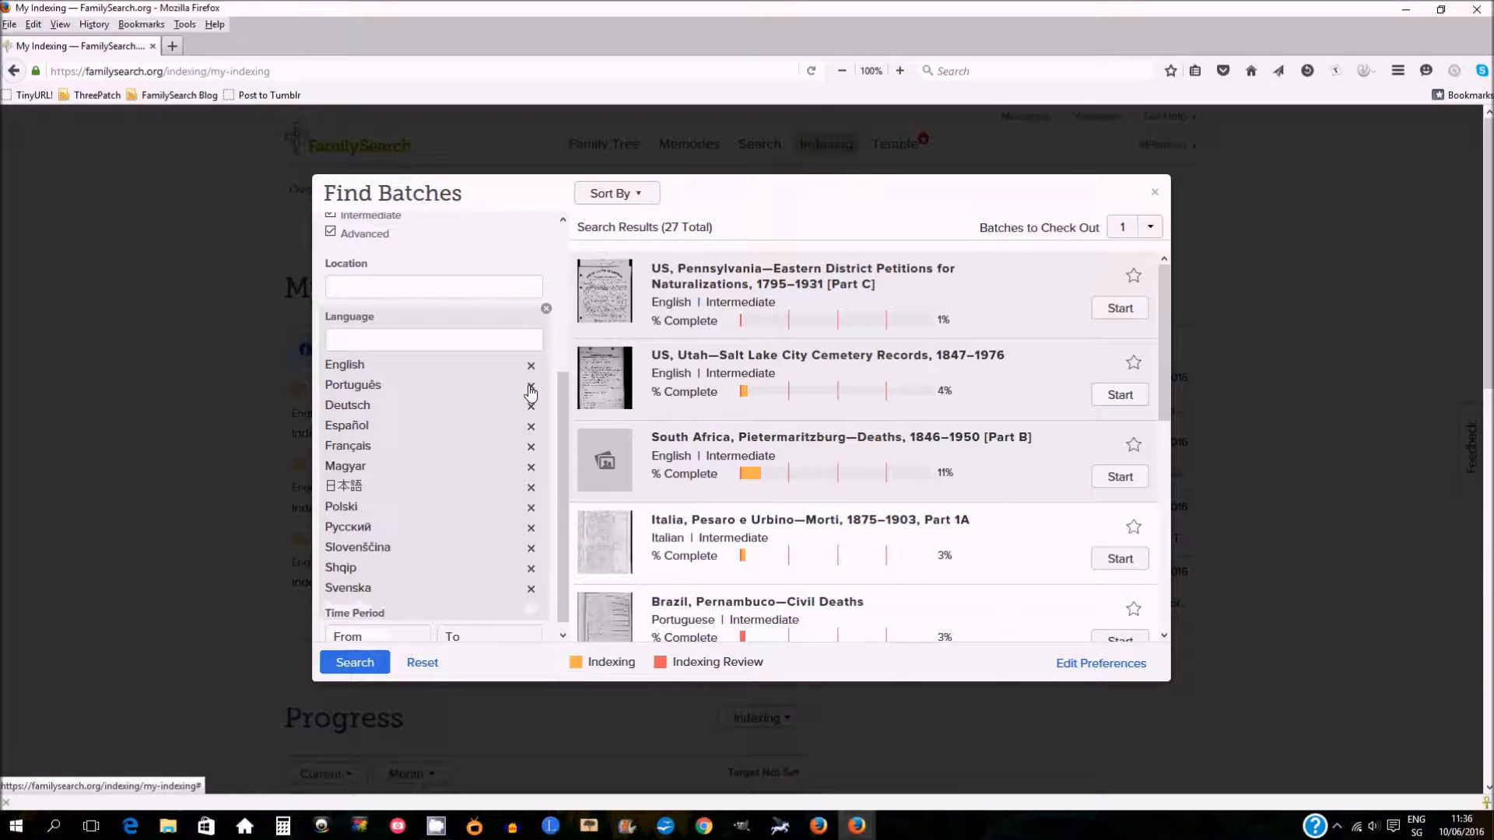
left_click(531, 386)
left_click(532, 400)
left_click(532, 438)
left_click(532, 438)
left_click(532, 459)
left_click(530, 477)
left_click(531, 498)
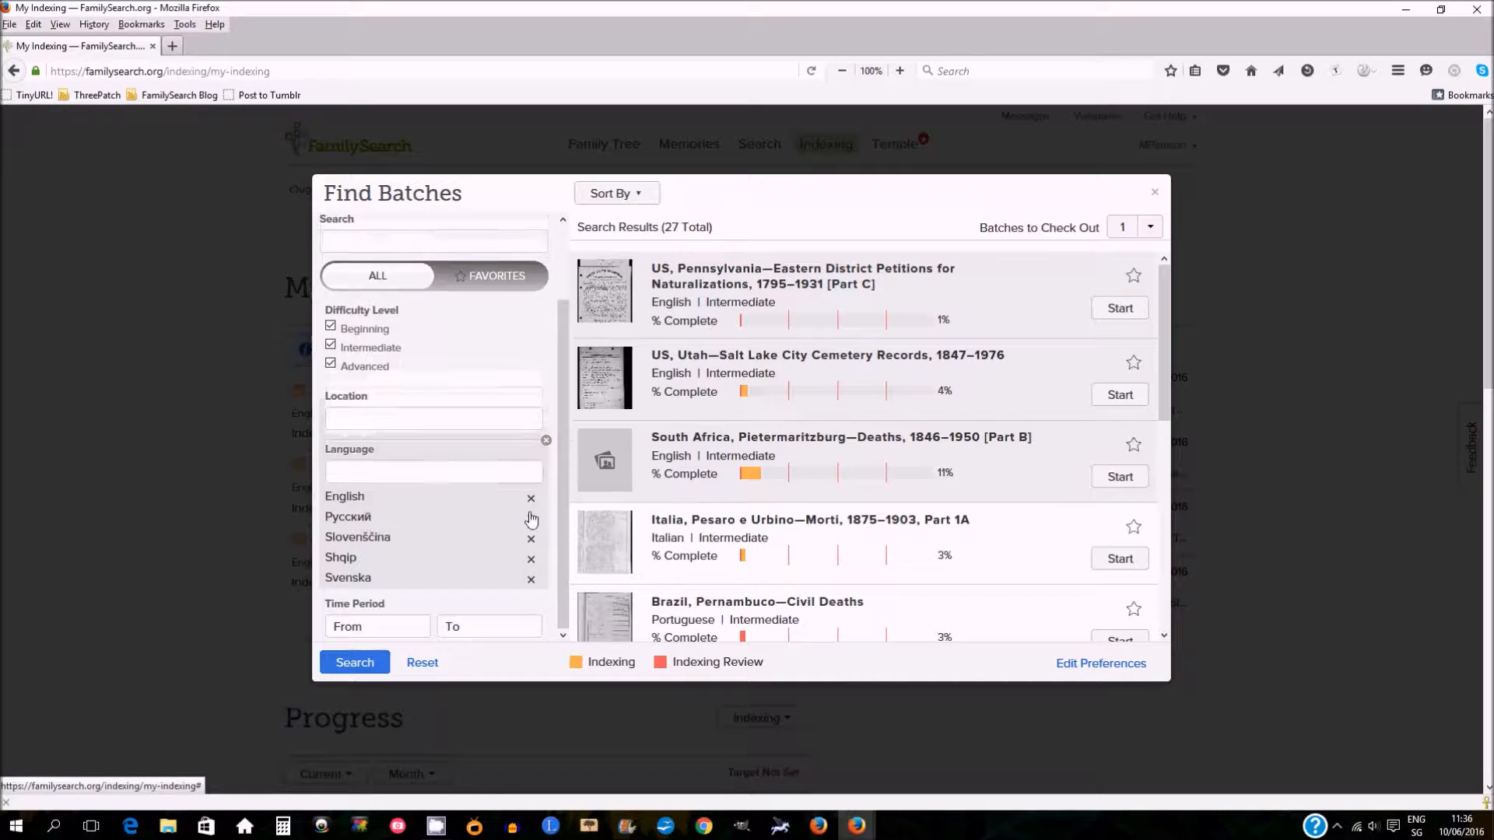
left_click(531, 518)
left_click(532, 538)
left_click(532, 559)
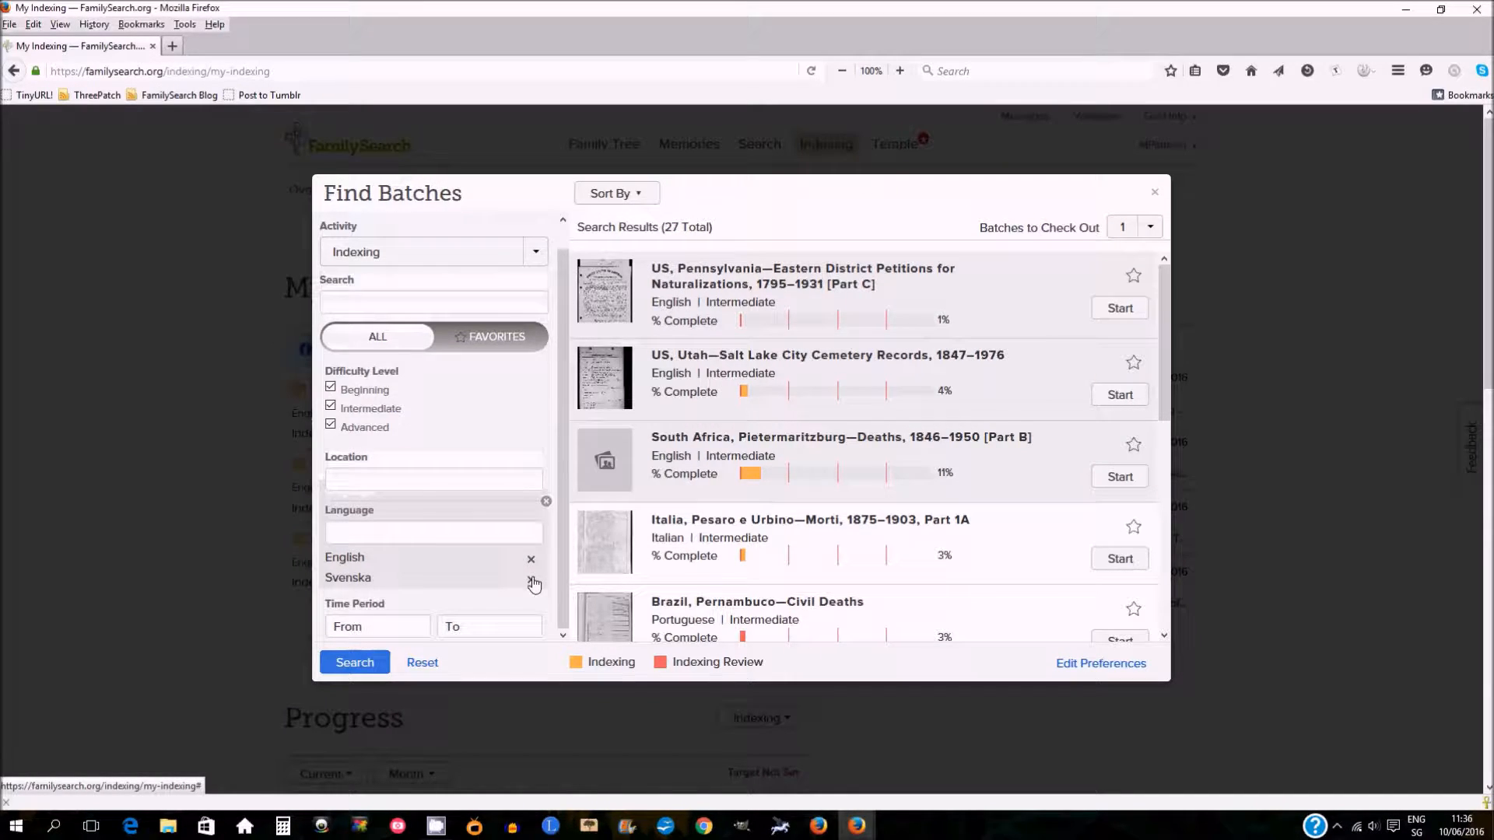
left_click(533, 581)
left_click(354, 663)
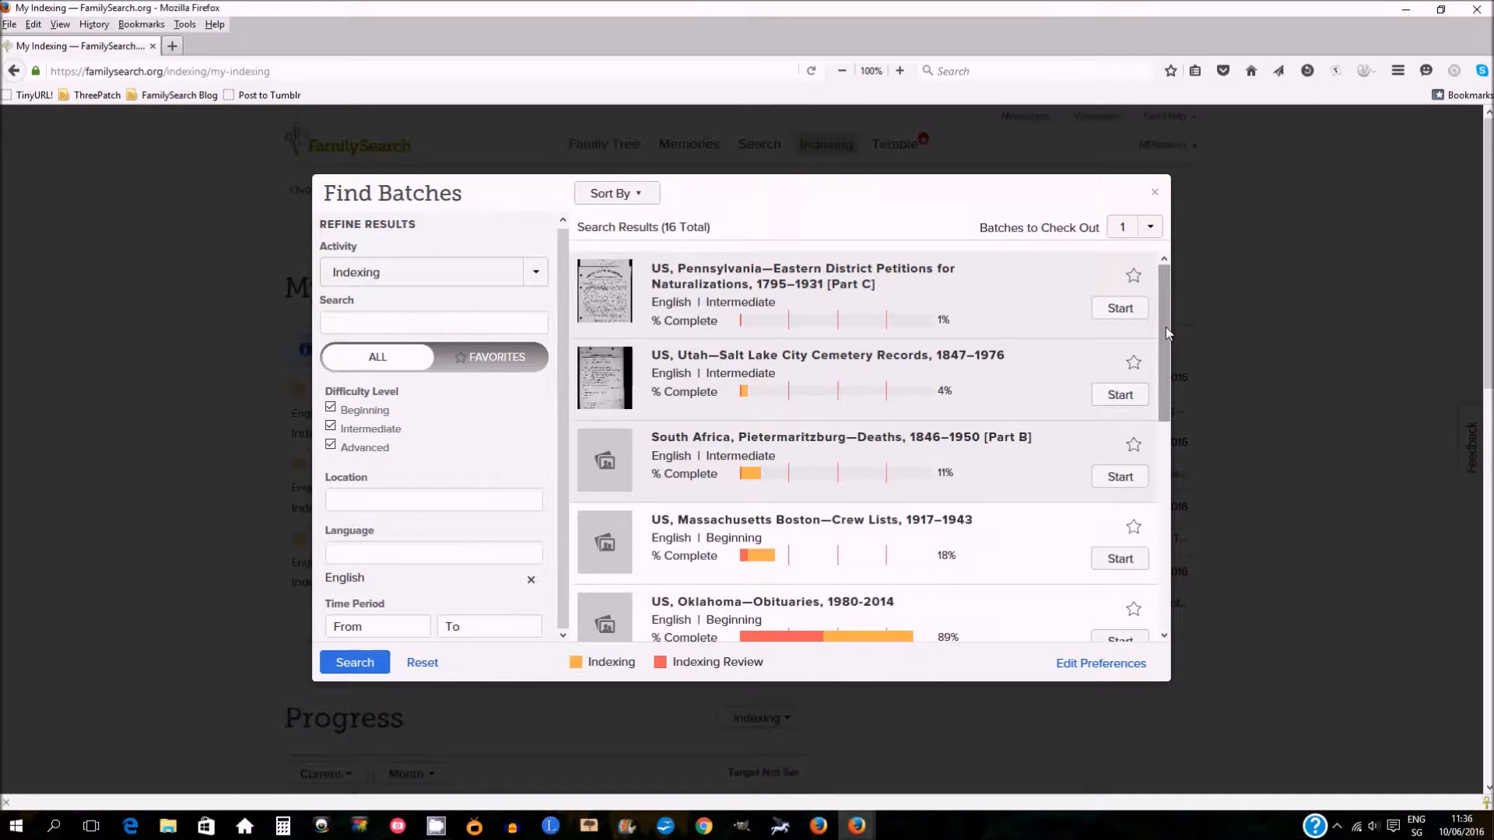
Browse the filtered batch results and the available activity options.
left_click_drag(1165, 333, 1172, 585)
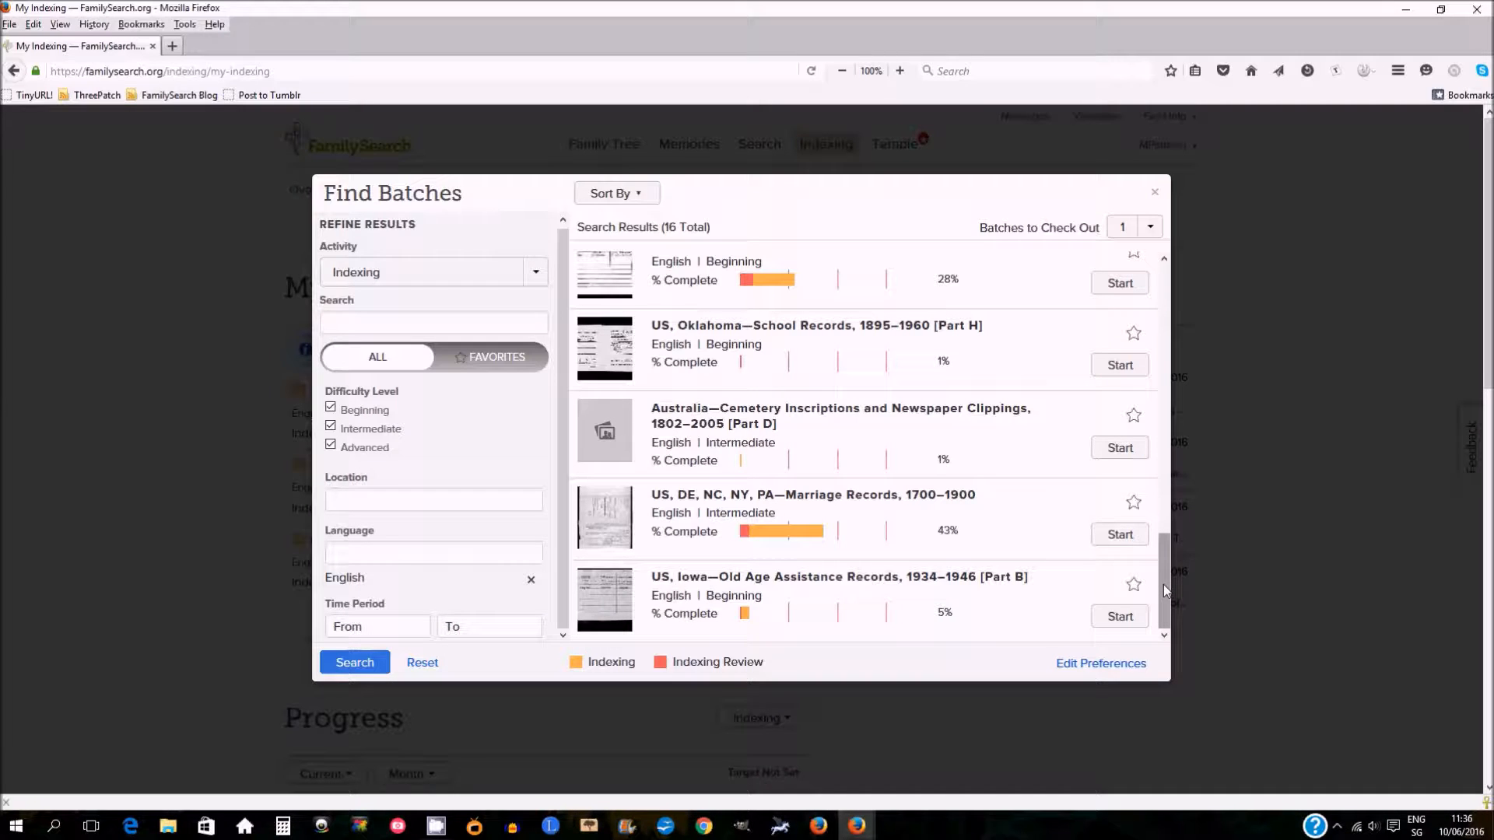
left_click_drag(1164, 589, 1174, 281)
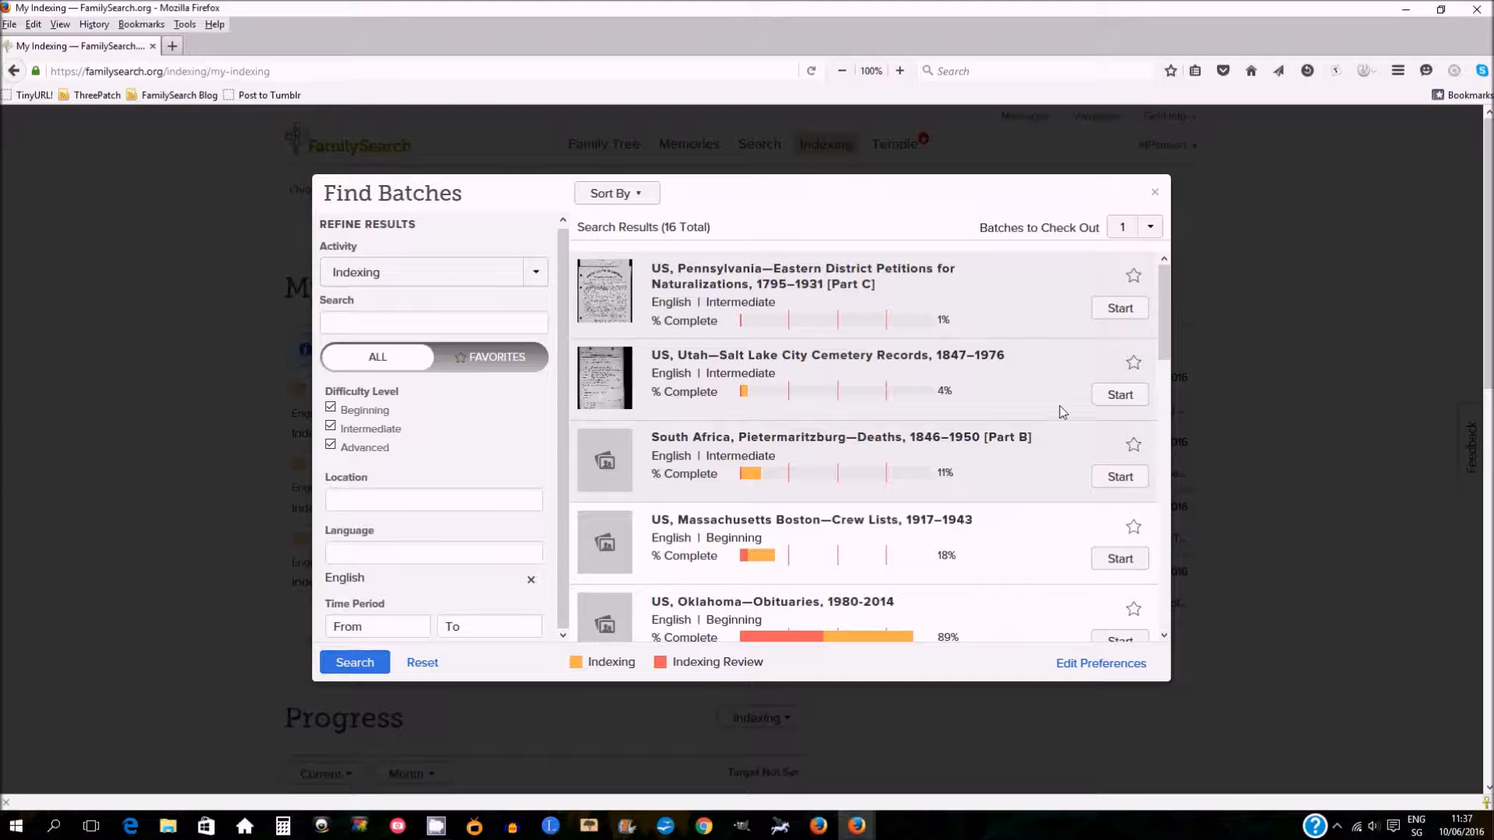
left_click(539, 276)
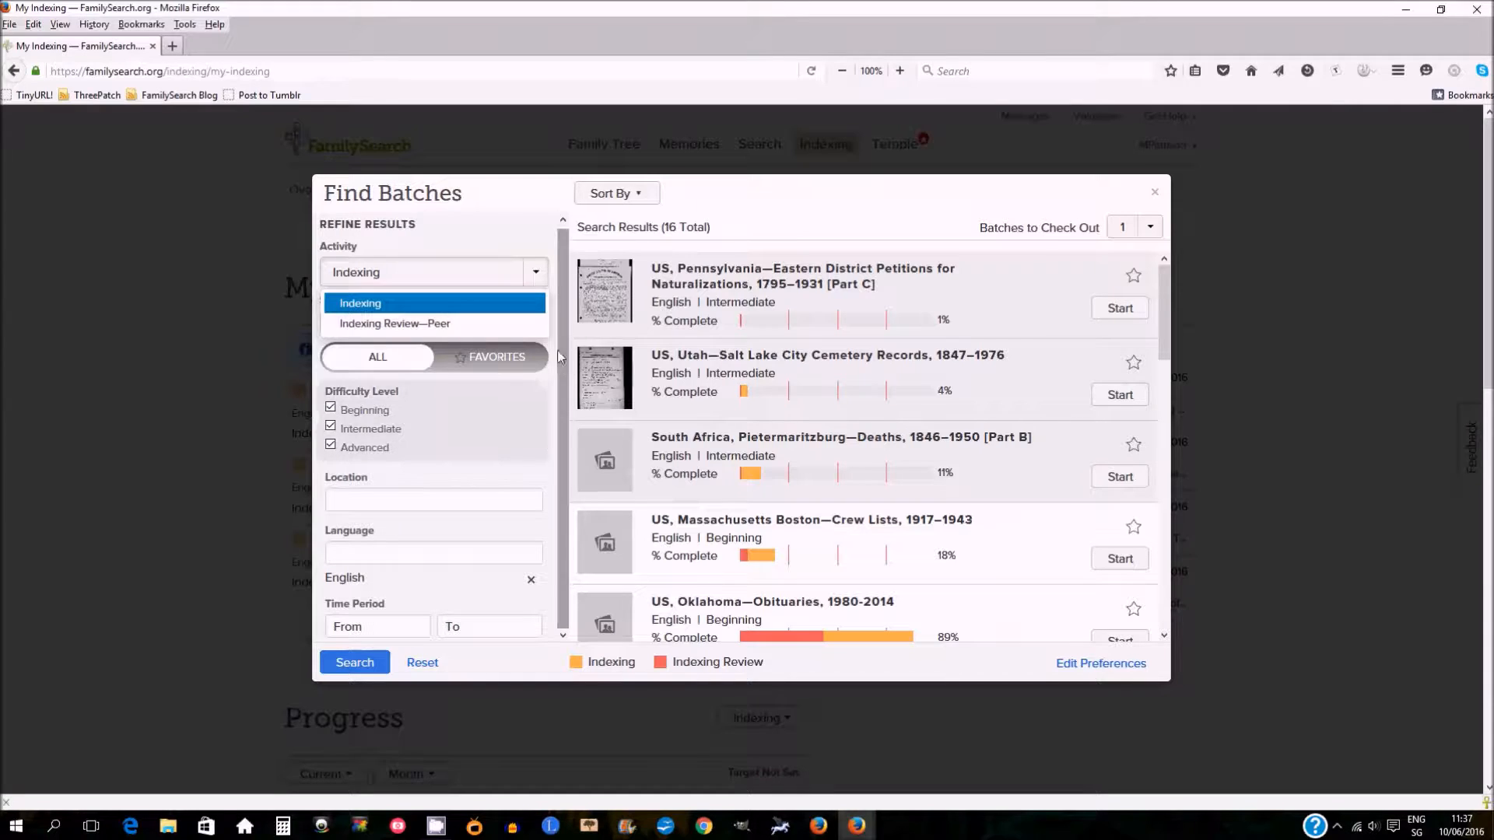
left_click(539, 222)
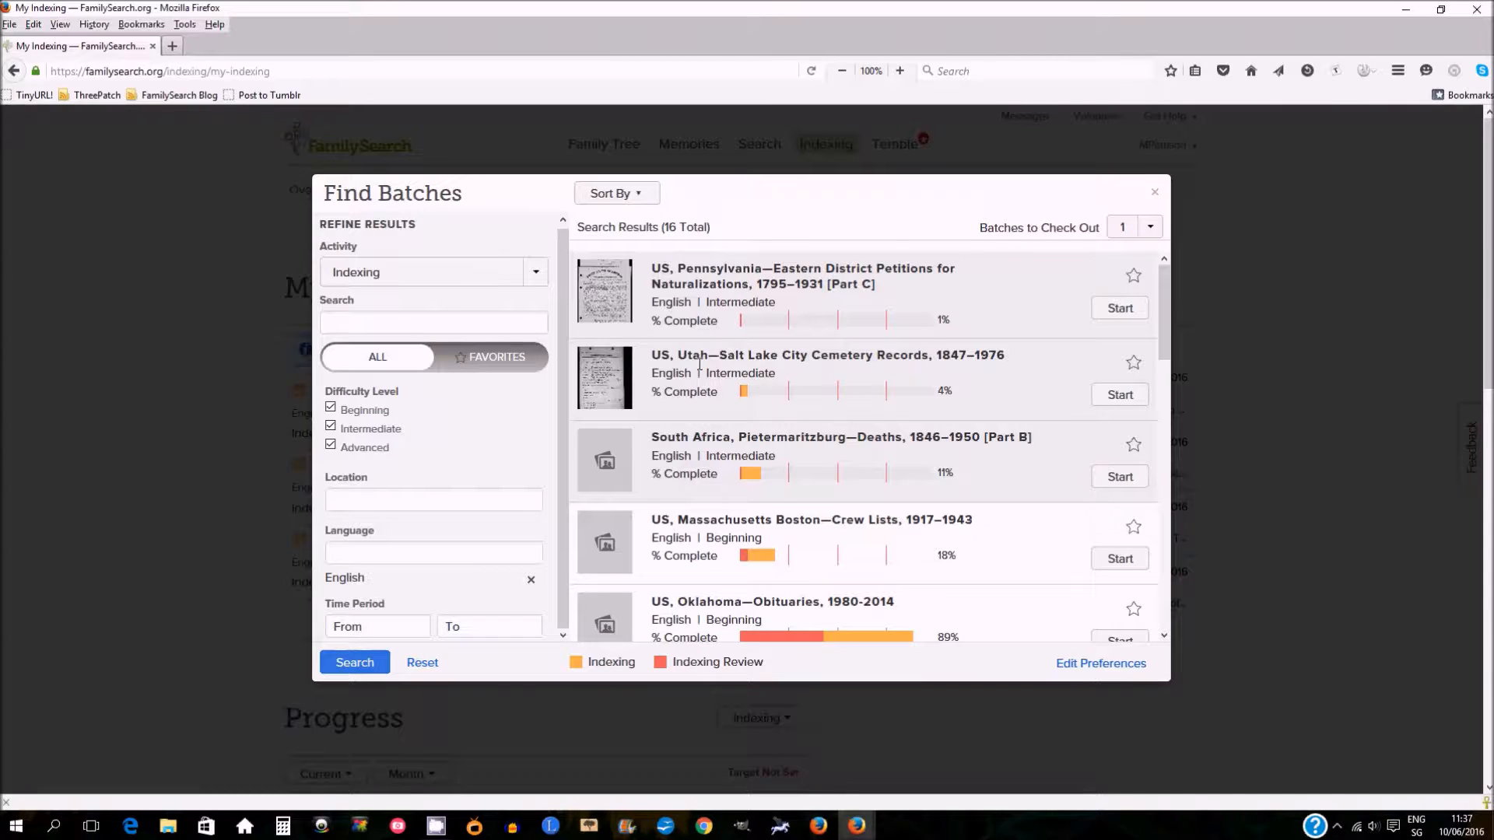
Start the US, Utah—Salt Lake City Cemetery Records, 1847–1976 batch and dismiss its project instructions.
left_click(1119, 395)
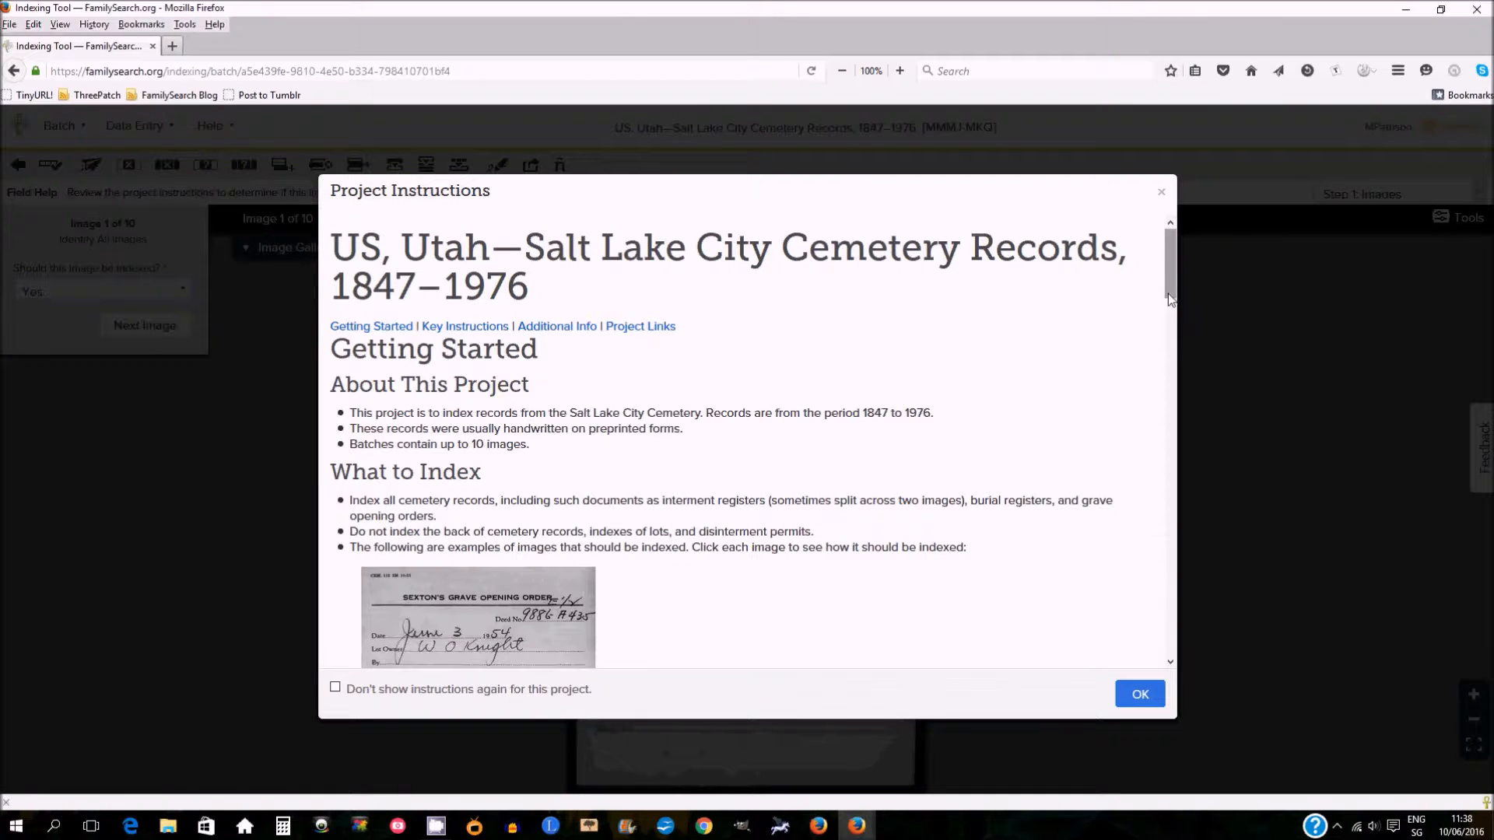
mouse_move(1173, 261)
left_mouse_down()
mouse_move(1172, 623)
mouse_move(1187, 293)
mouse_move(1175, 249)
left_mouse_up()
left_click(1138, 697)
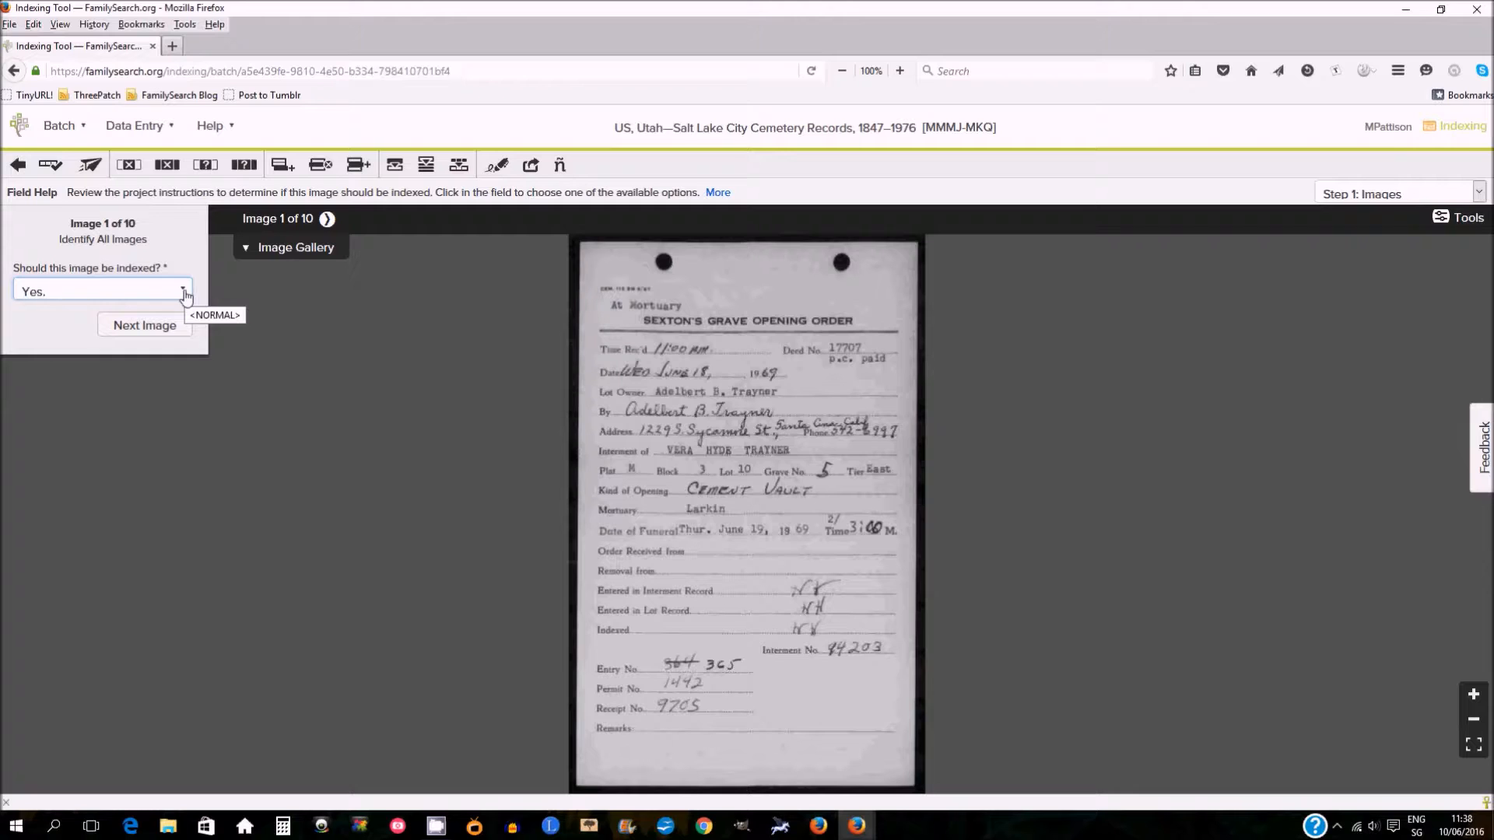
Advance to image 2 and try the No, Duplicate Image and No, No Extractable Data answers before setting it back to Yes.
left_click(167, 328)
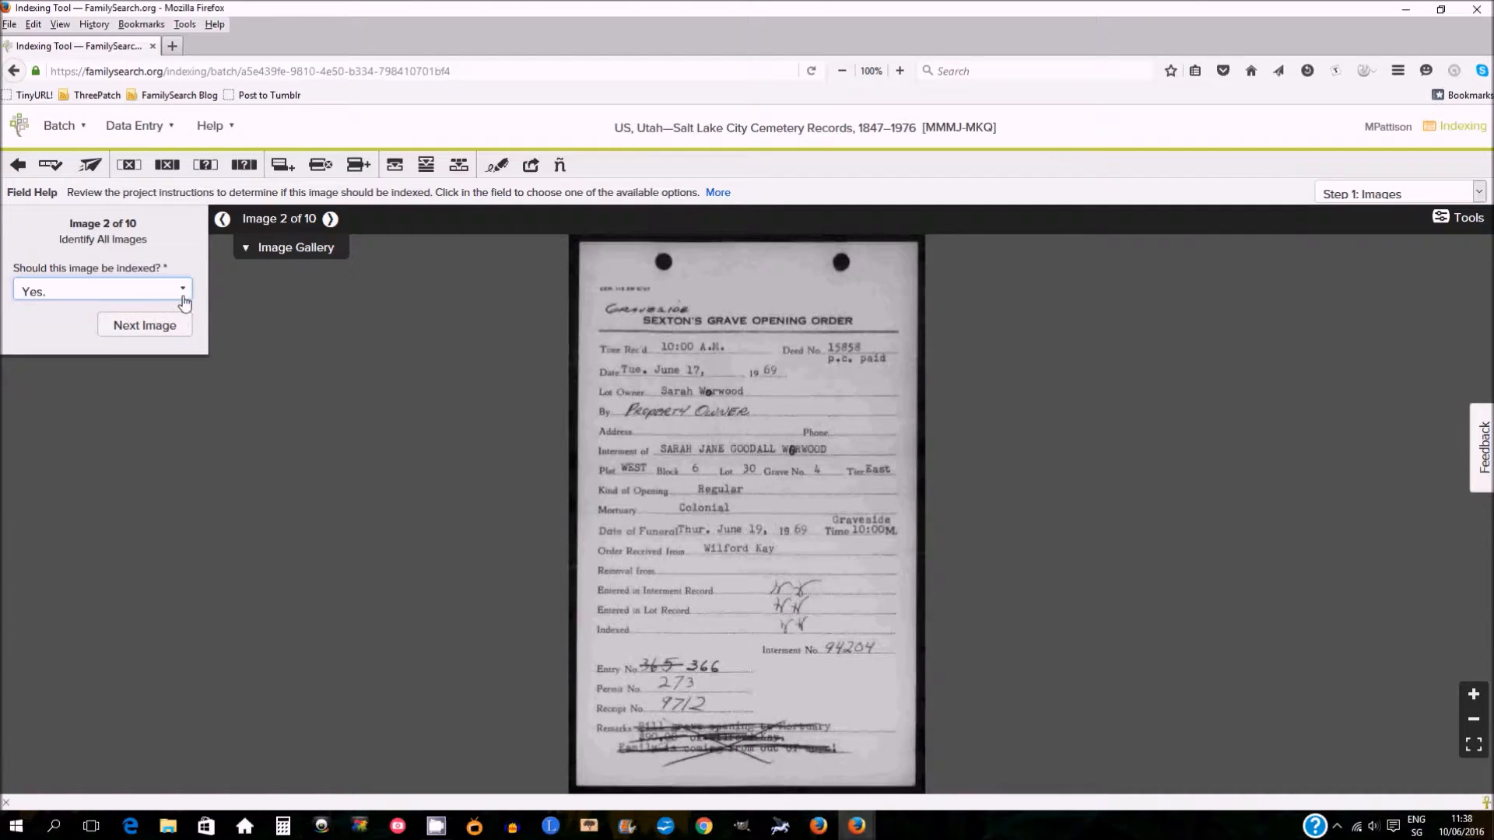
left_click(186, 291)
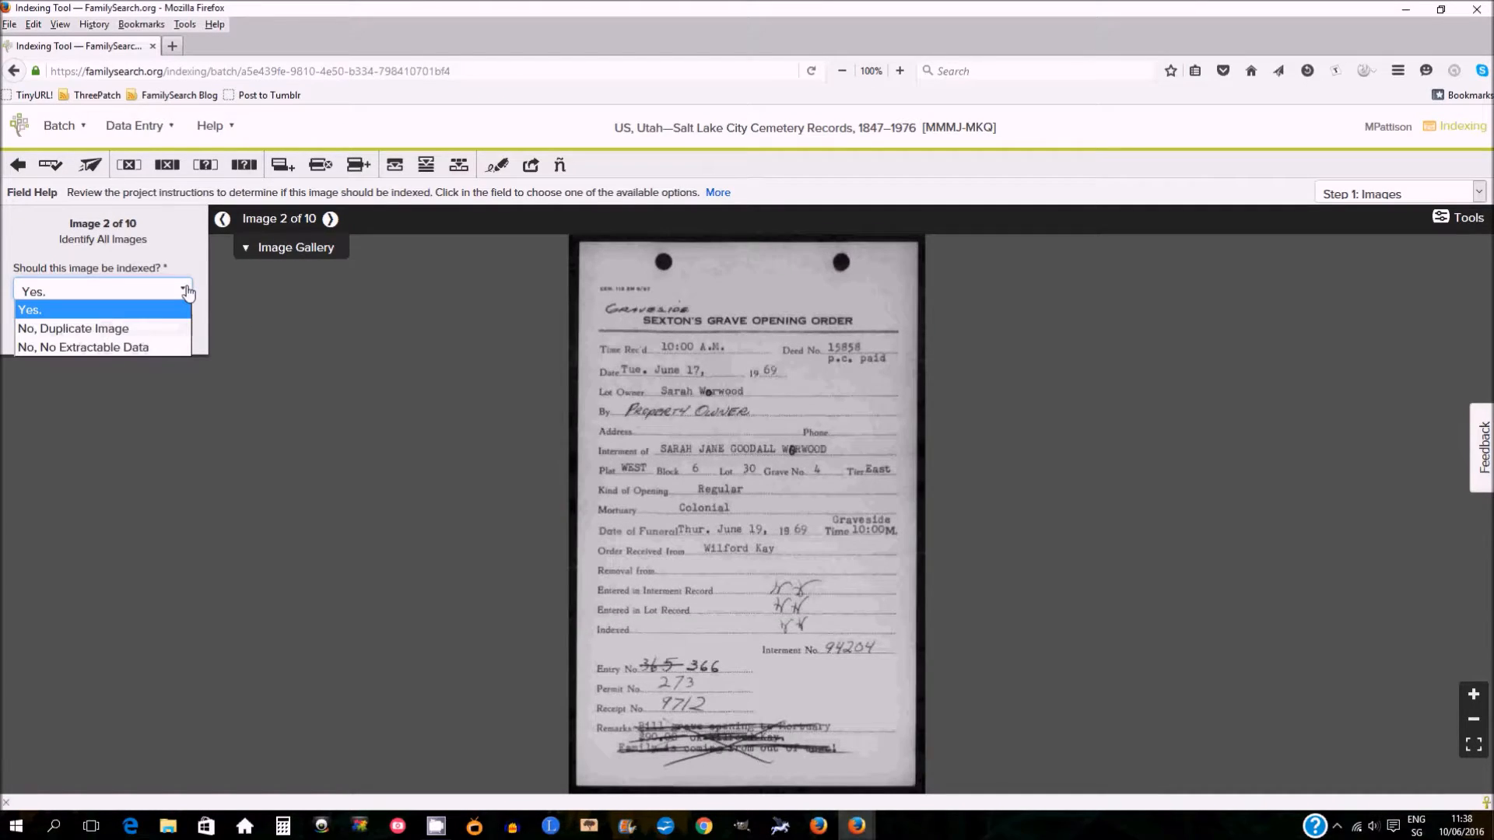
left_click(137, 329)
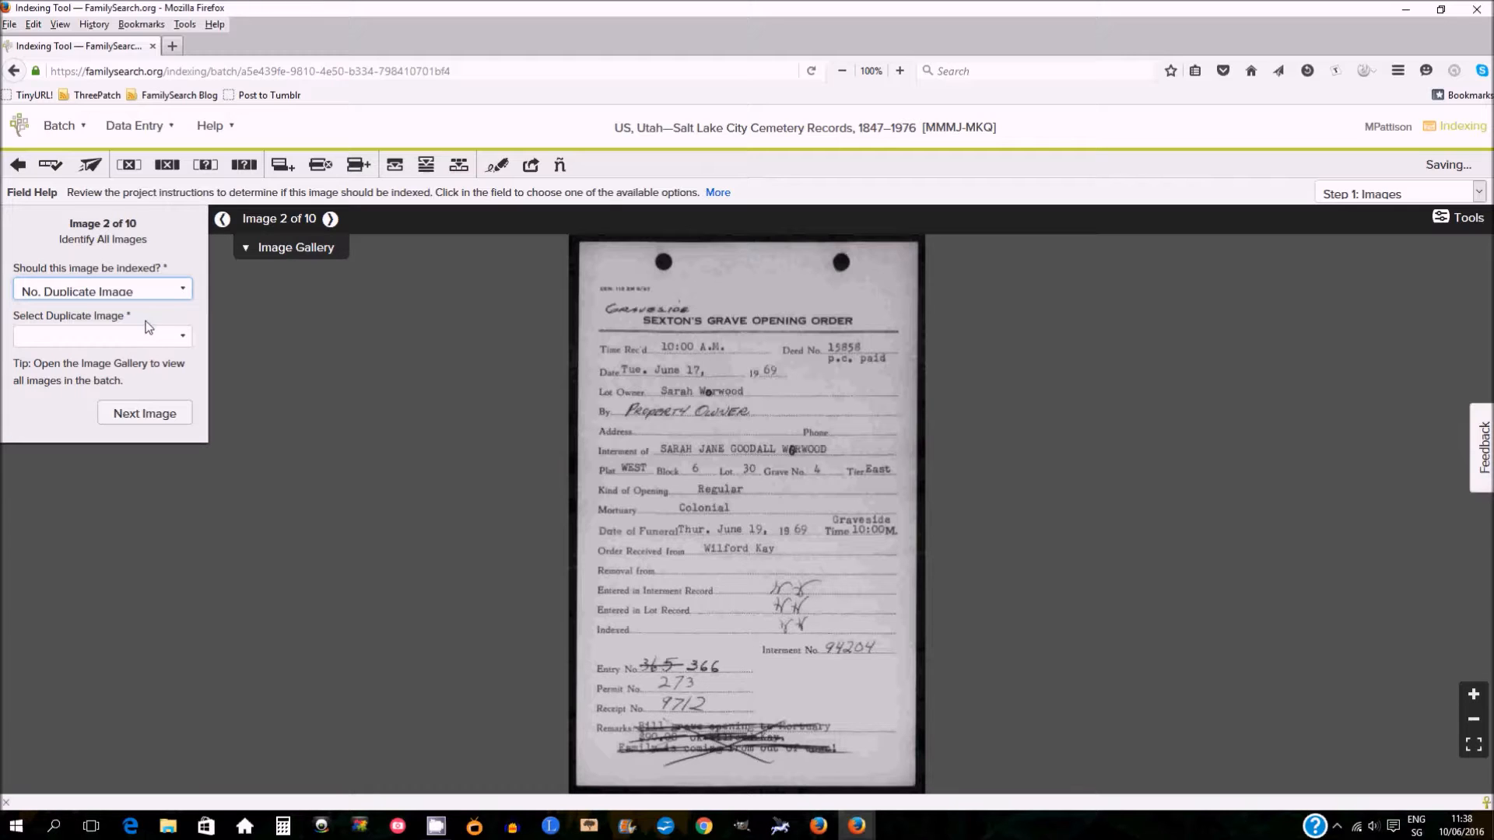
left_click(181, 337)
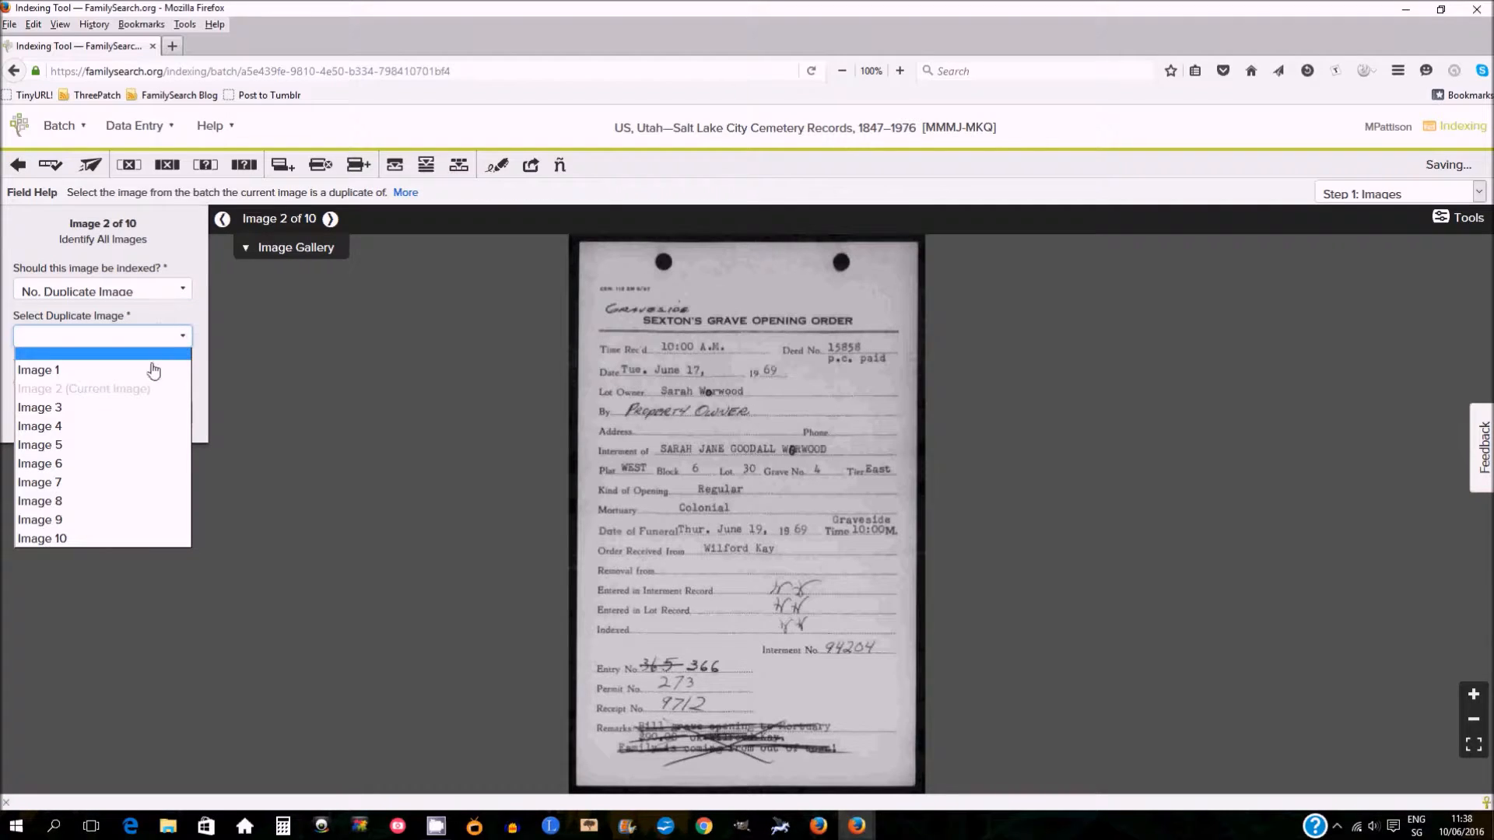
left_click(158, 375)
left_click(180, 293)
left_click(155, 343)
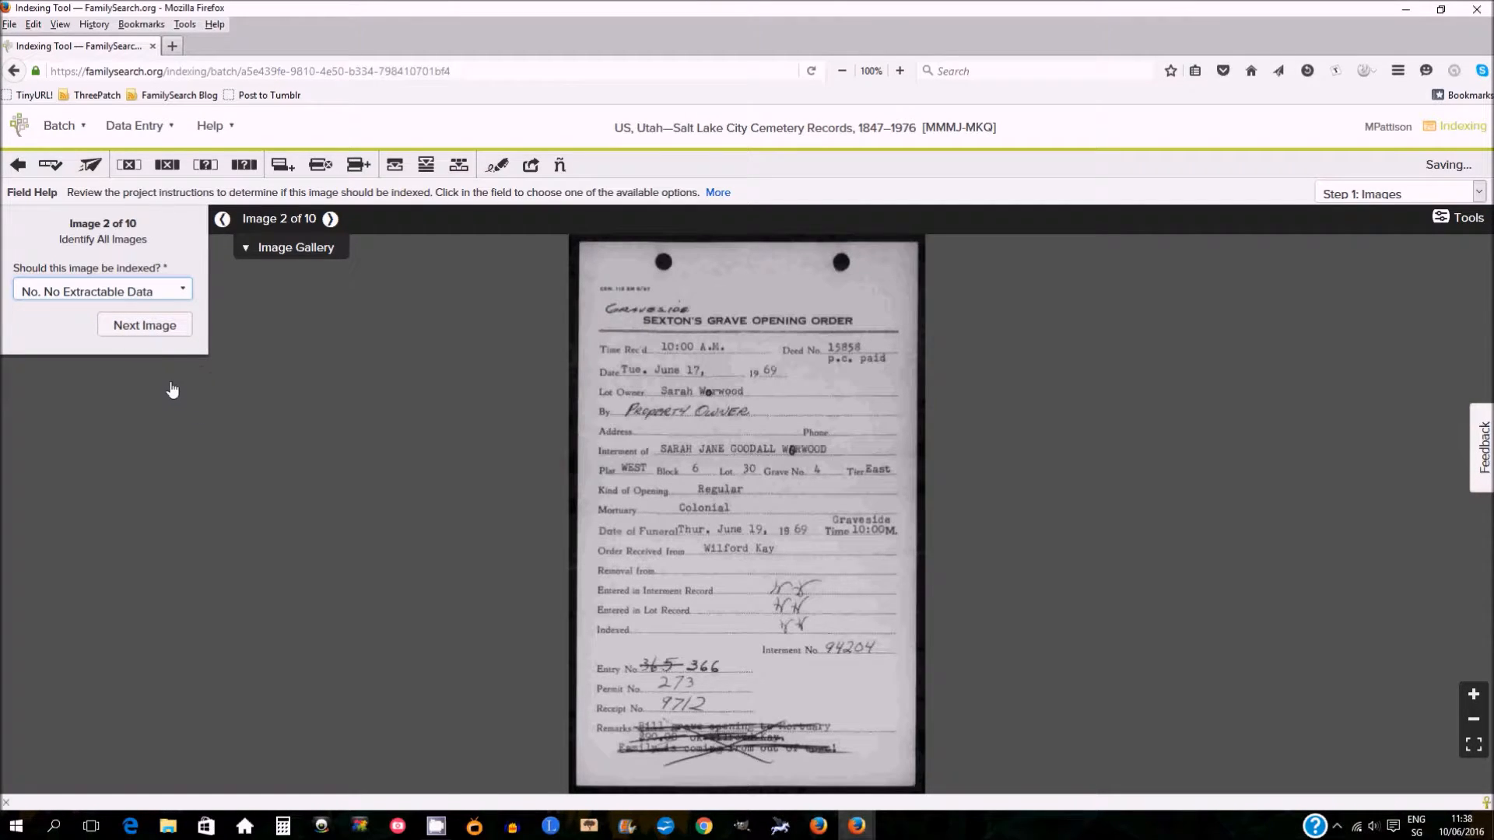
left_click(180, 292)
left_click(167, 315)
Advance through the remaining images as indexable until the records step begins.
left_click(182, 325)
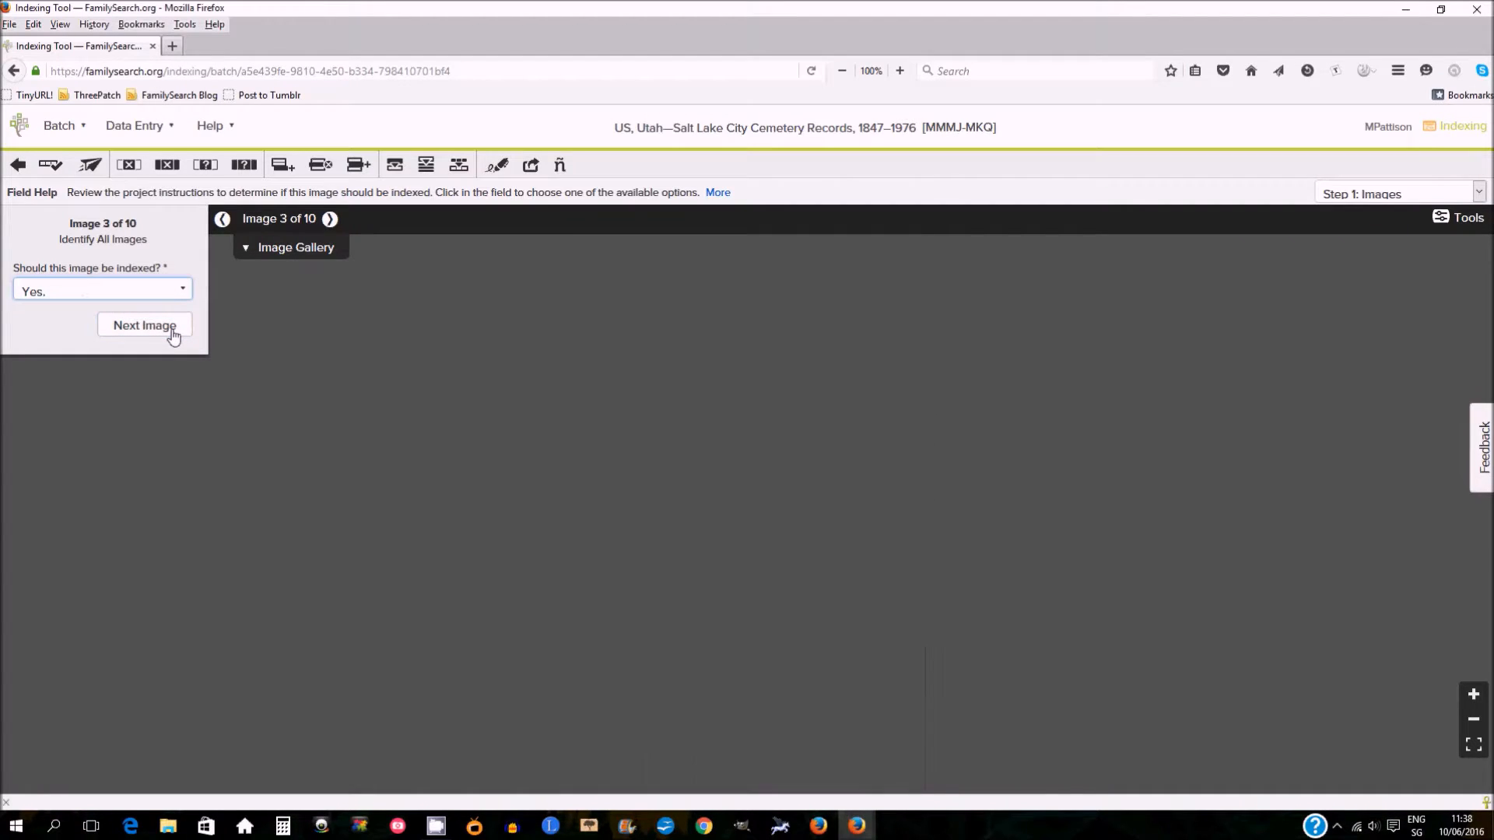
left_click(169, 334)
left_click(168, 334)
left_click(169, 333)
left_click(169, 334)
left_click(169, 334)
left_click(169, 333)
left_click(169, 333)
left_click(168, 333)
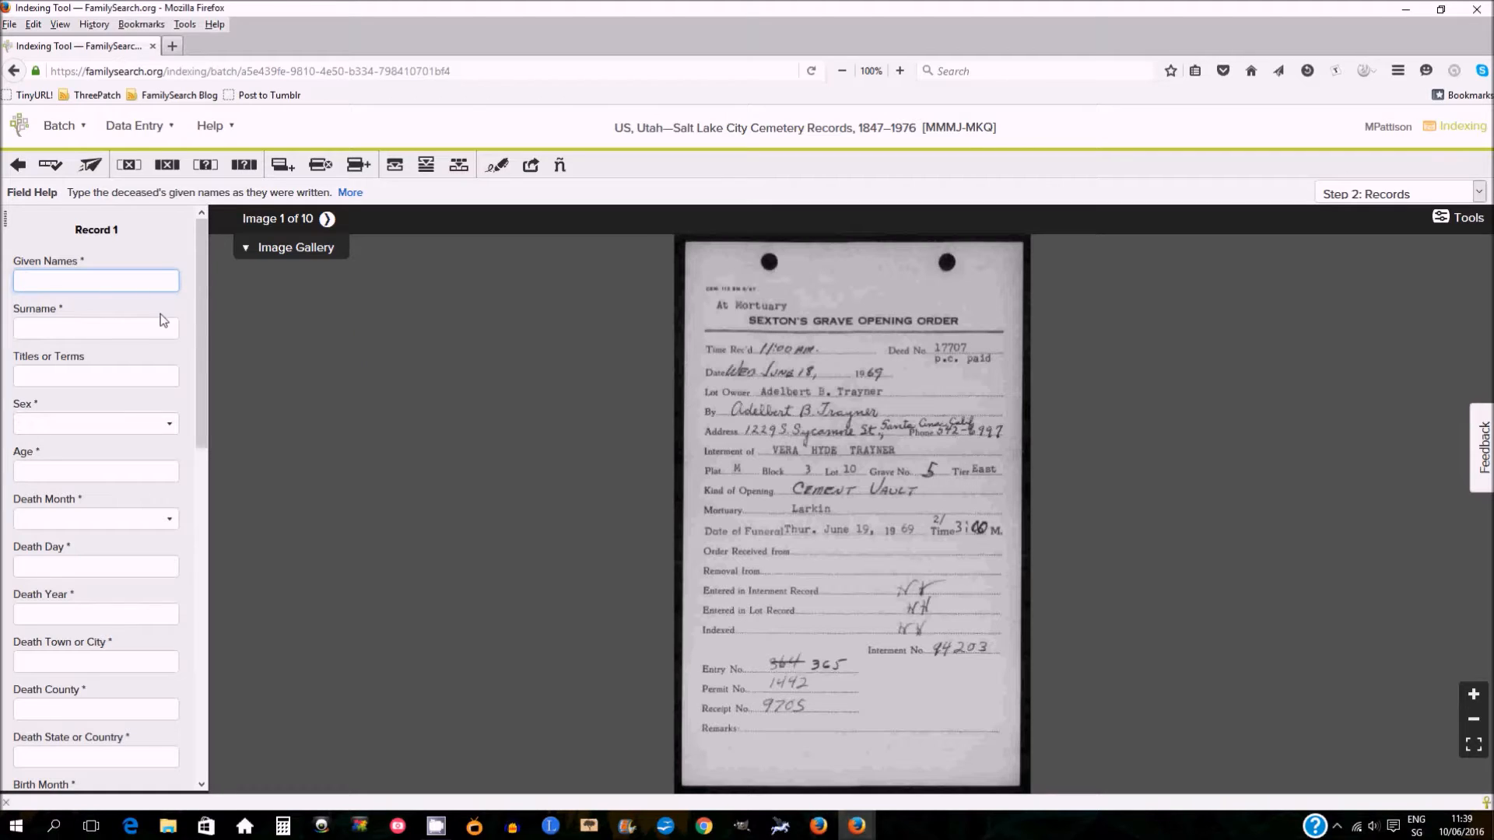
Switch the data entry layout to Table Entry.
left_click_drag(203, 298, 203, 305)
left_click_drag(201, 395, 190, 257)
left_click(169, 134)
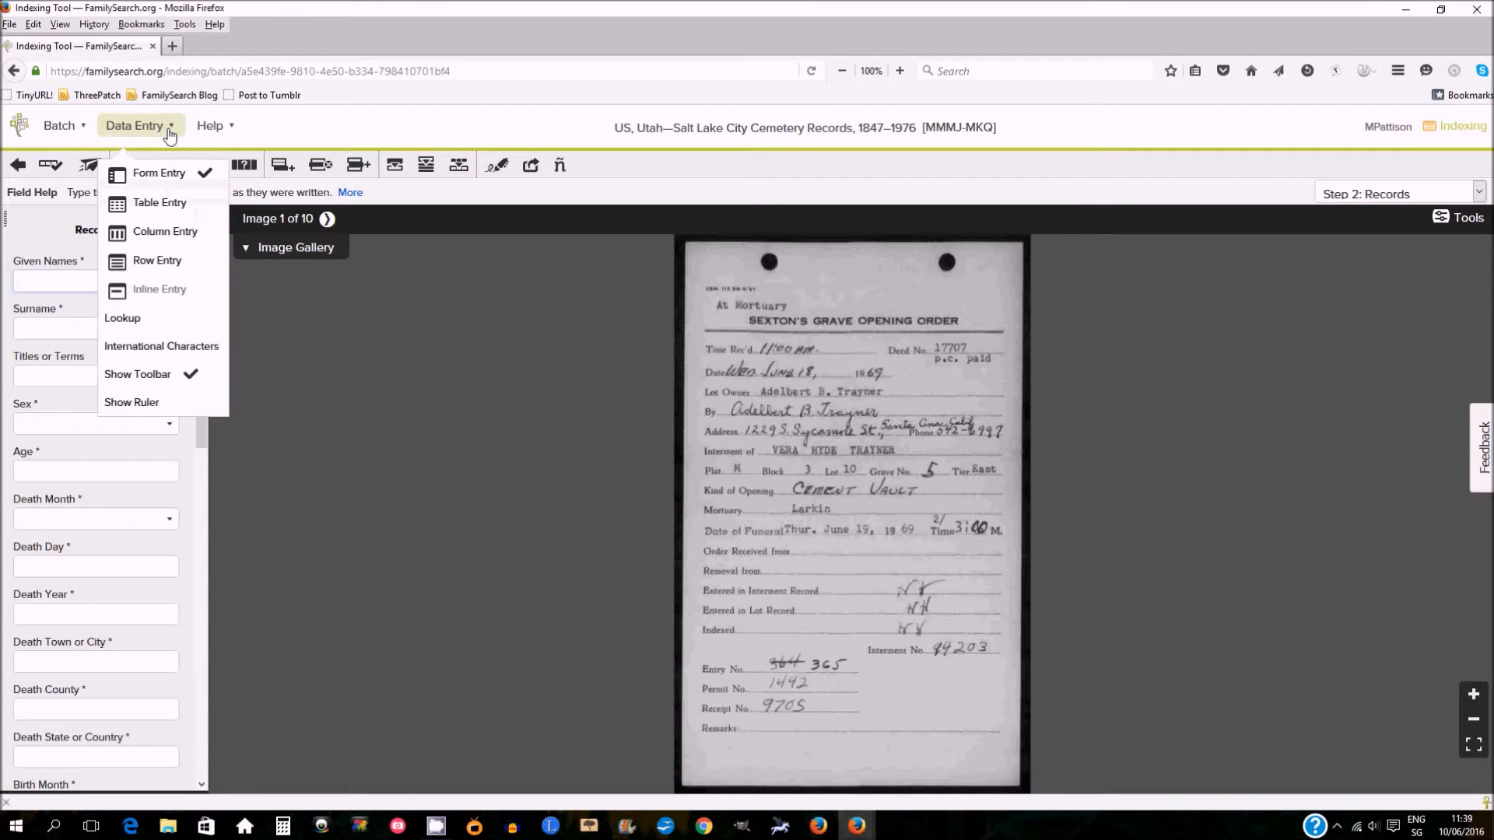
left_click(169, 205)
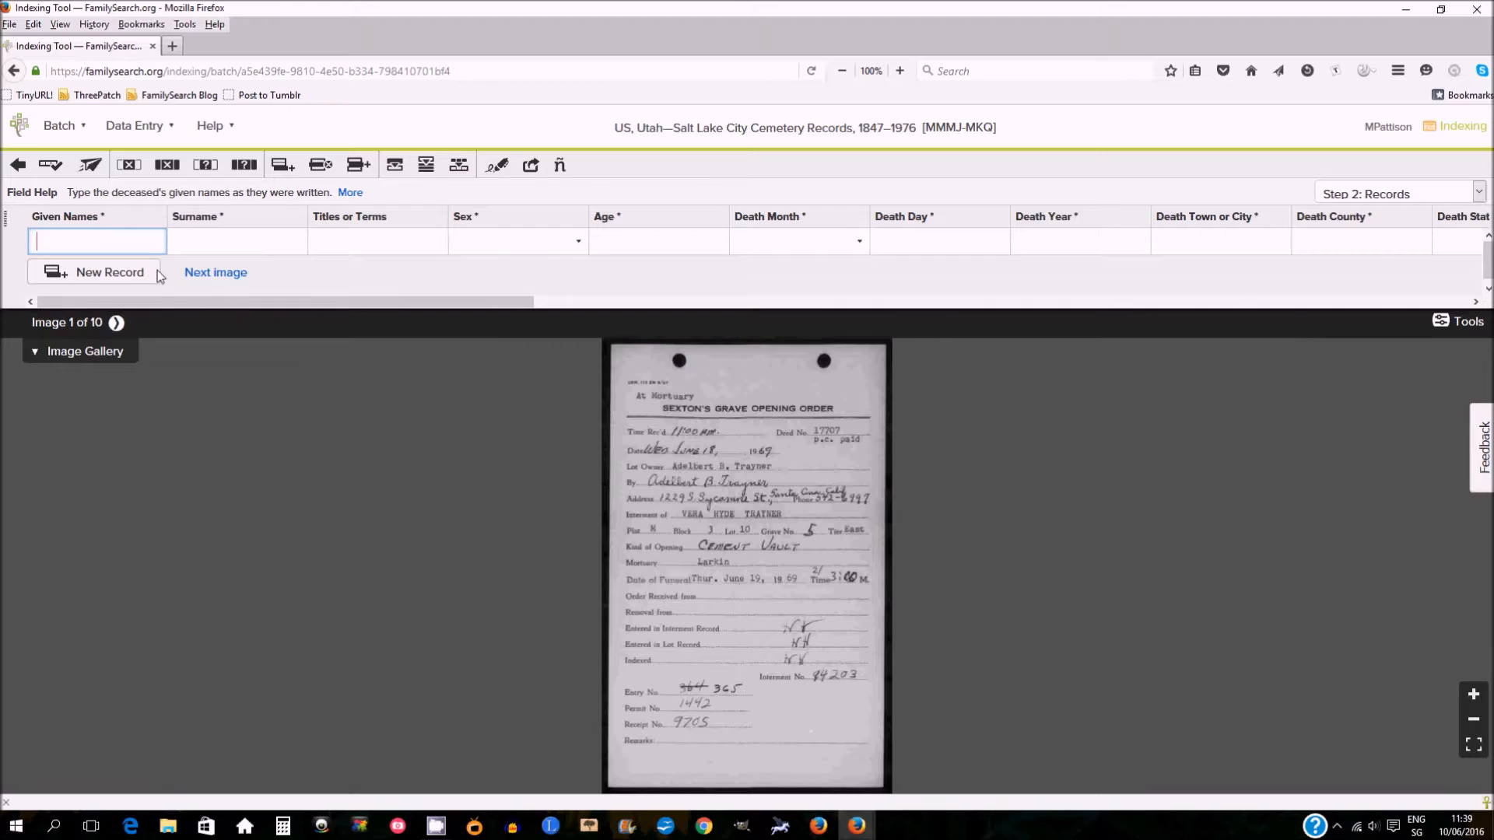
Switch the data entry layout back to Form Entry.
scroll(1179, 468, "down", 1)
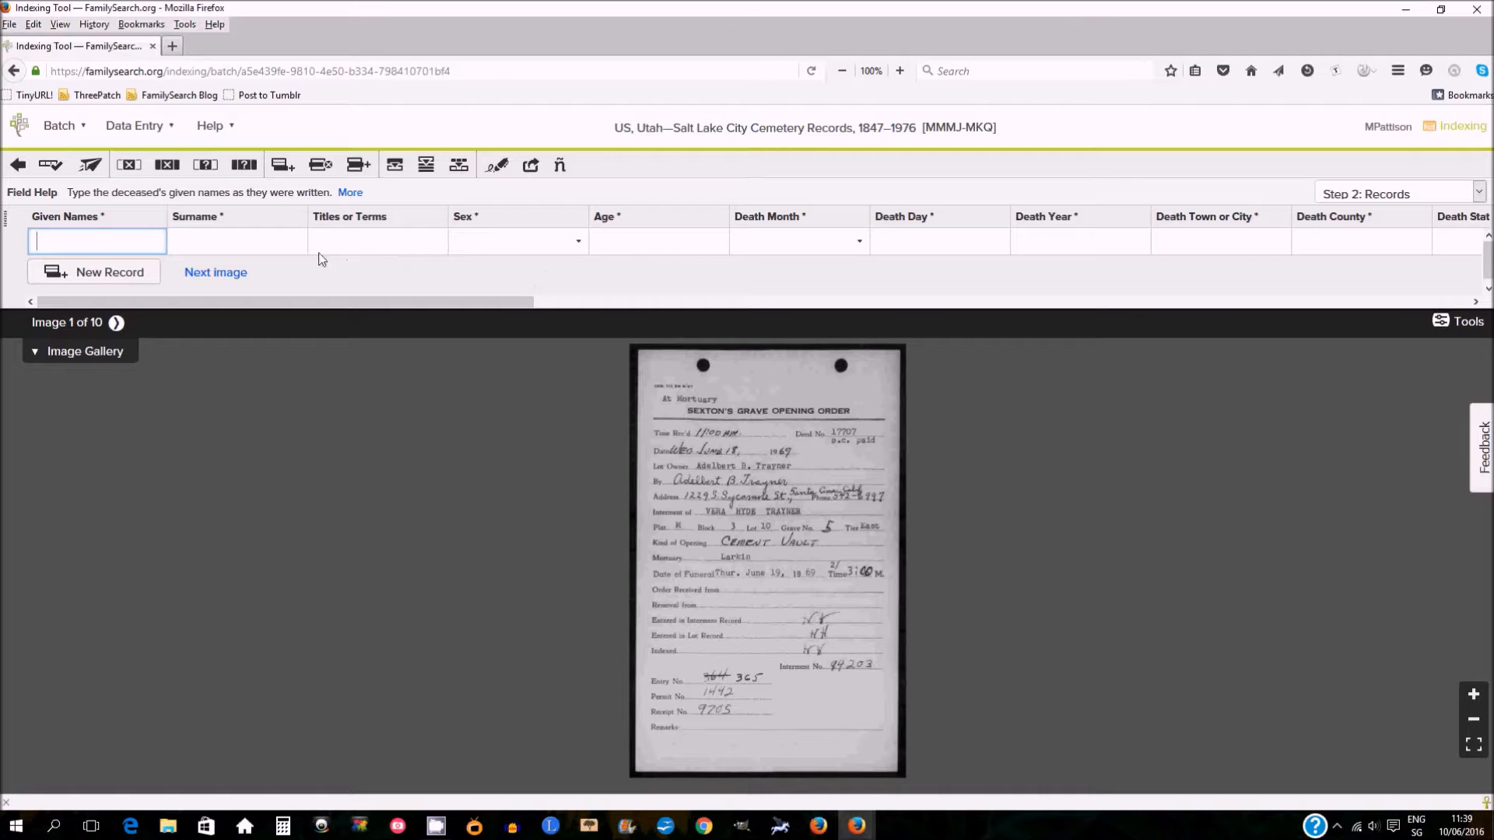
left_click(136, 125)
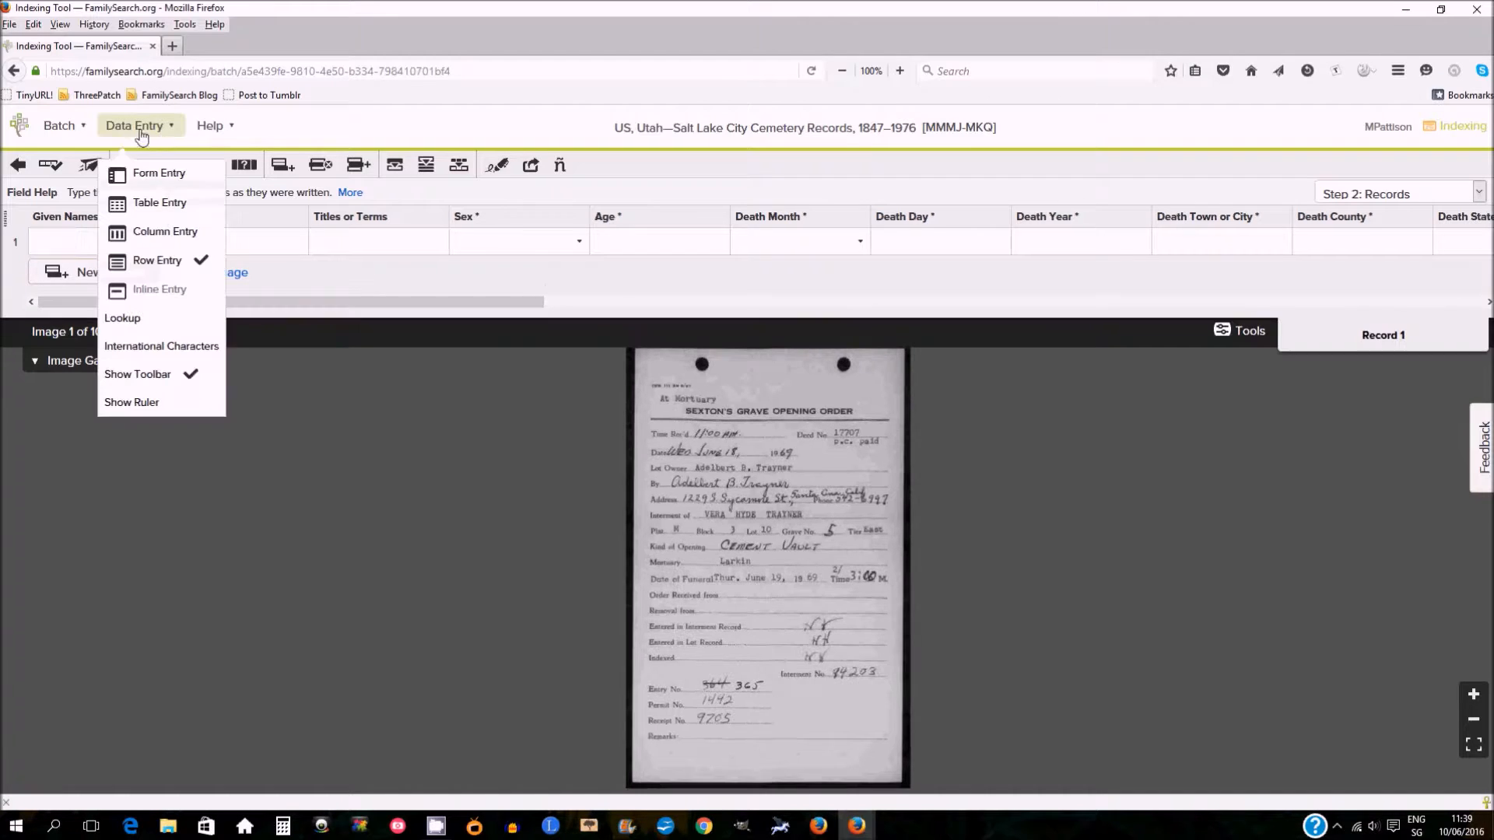
left_click(146, 178)
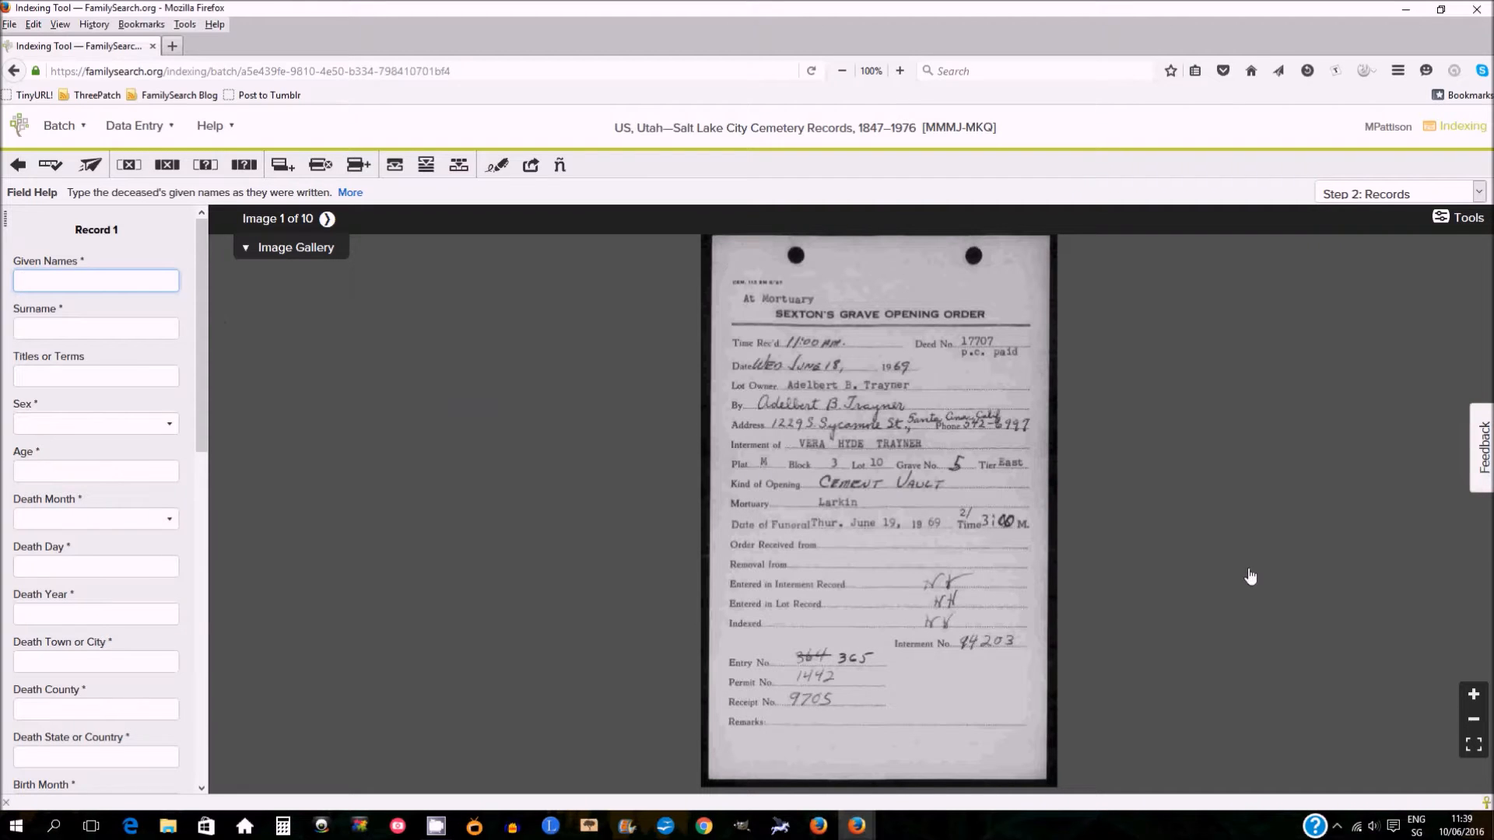
Zoom in and pan across the grave opening order to read it, then move to image 2.
scroll(575, 484, "up", 1)
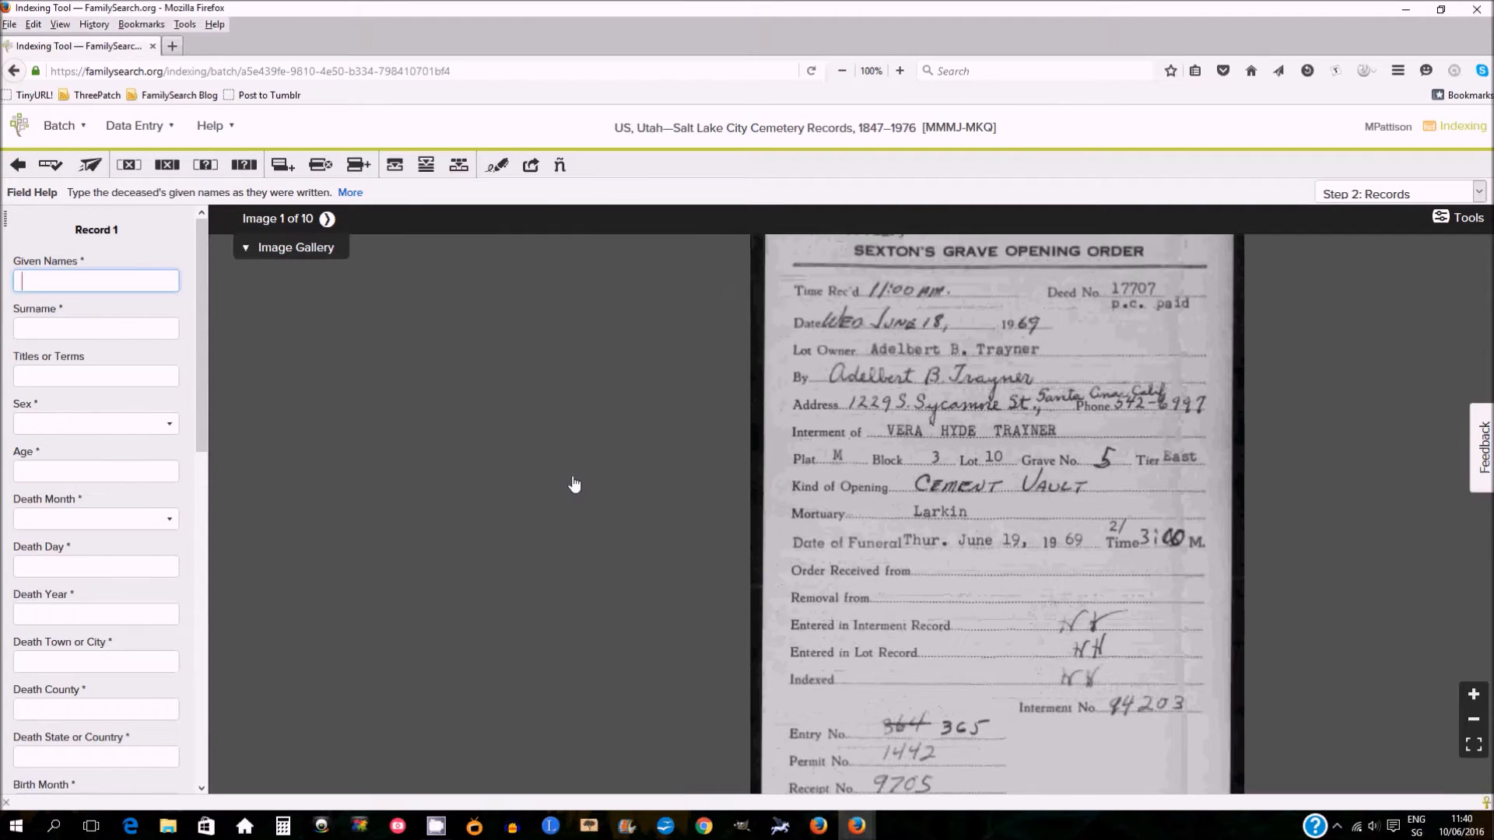
scroll(575, 485, "down", 2)
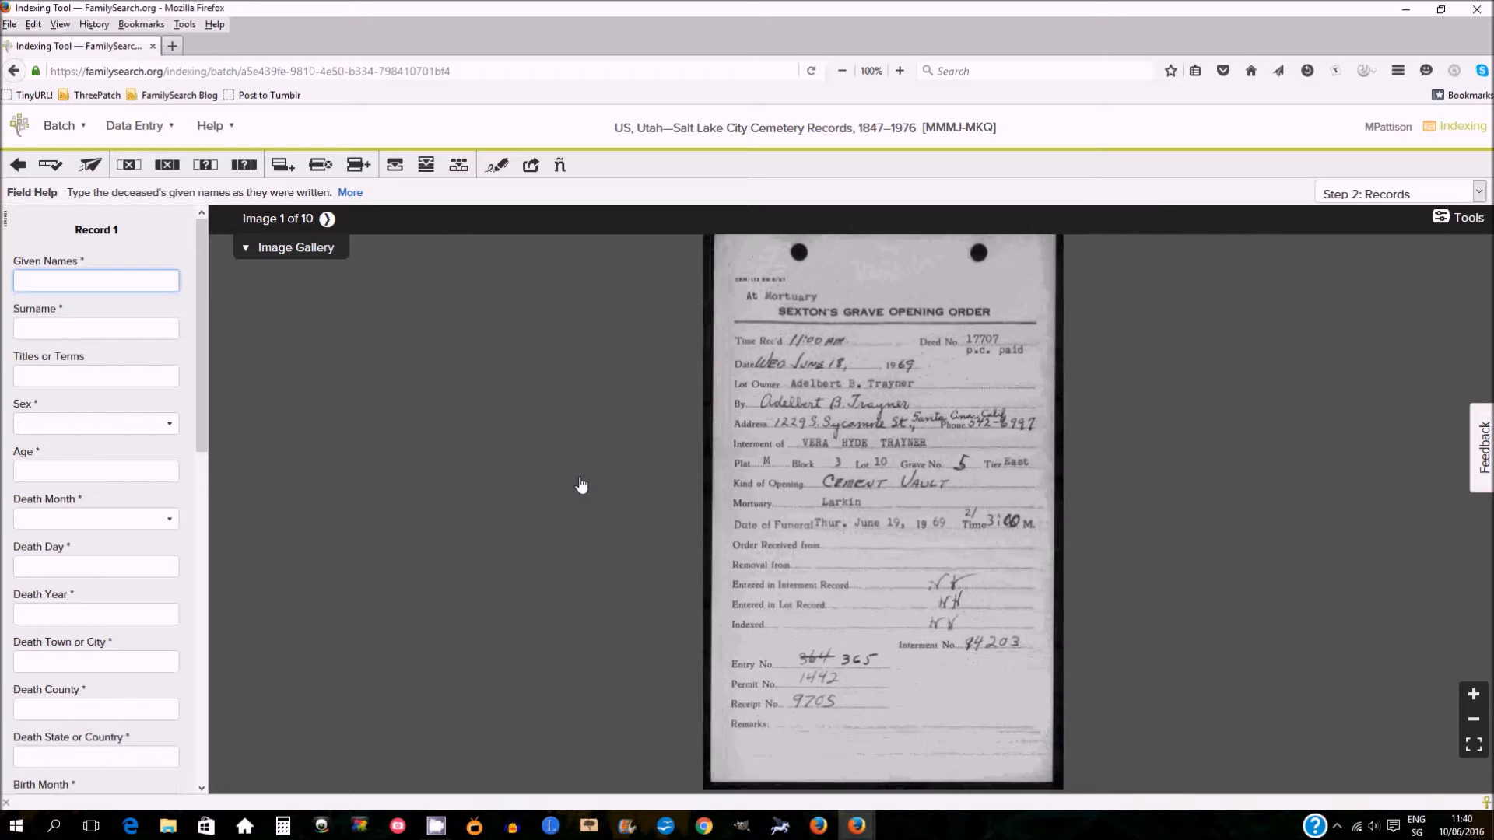
scroll(583, 487, "up", 2)
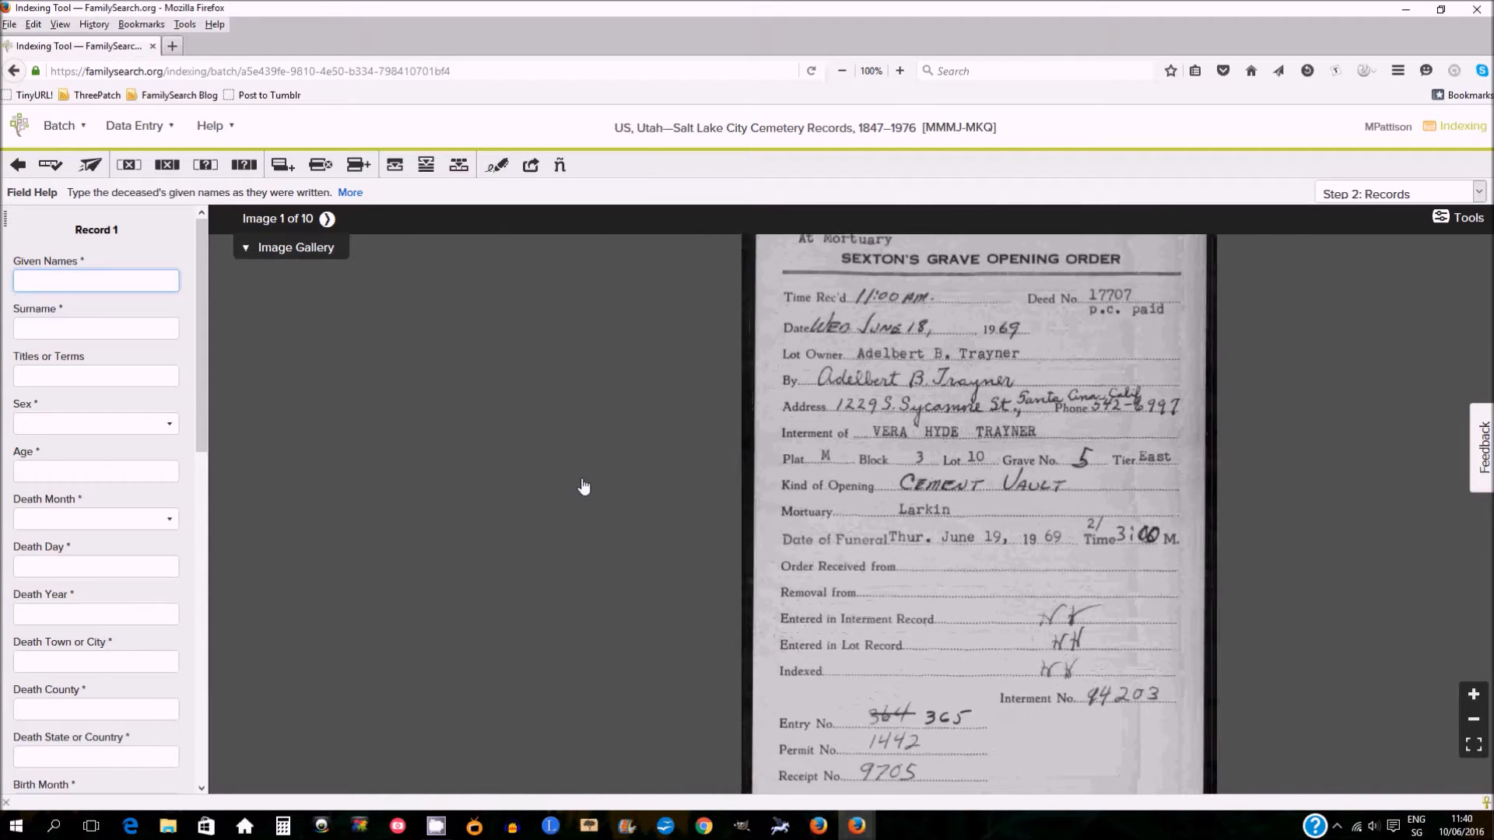
left_click_drag(750, 463, 543, 507)
scroll(672, 490, "up", 1)
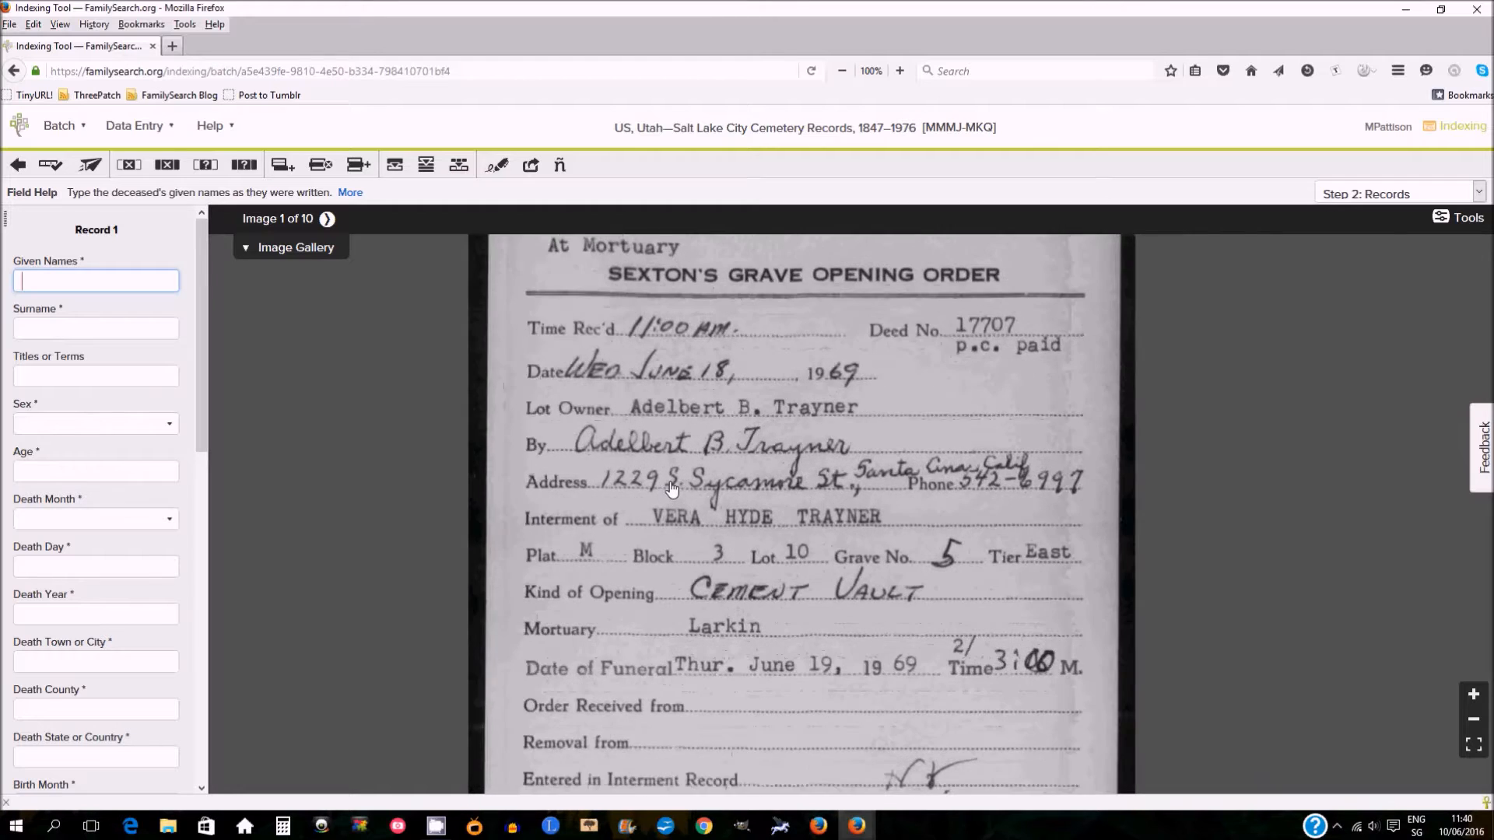
left_click_drag(680, 436, 680, 477)
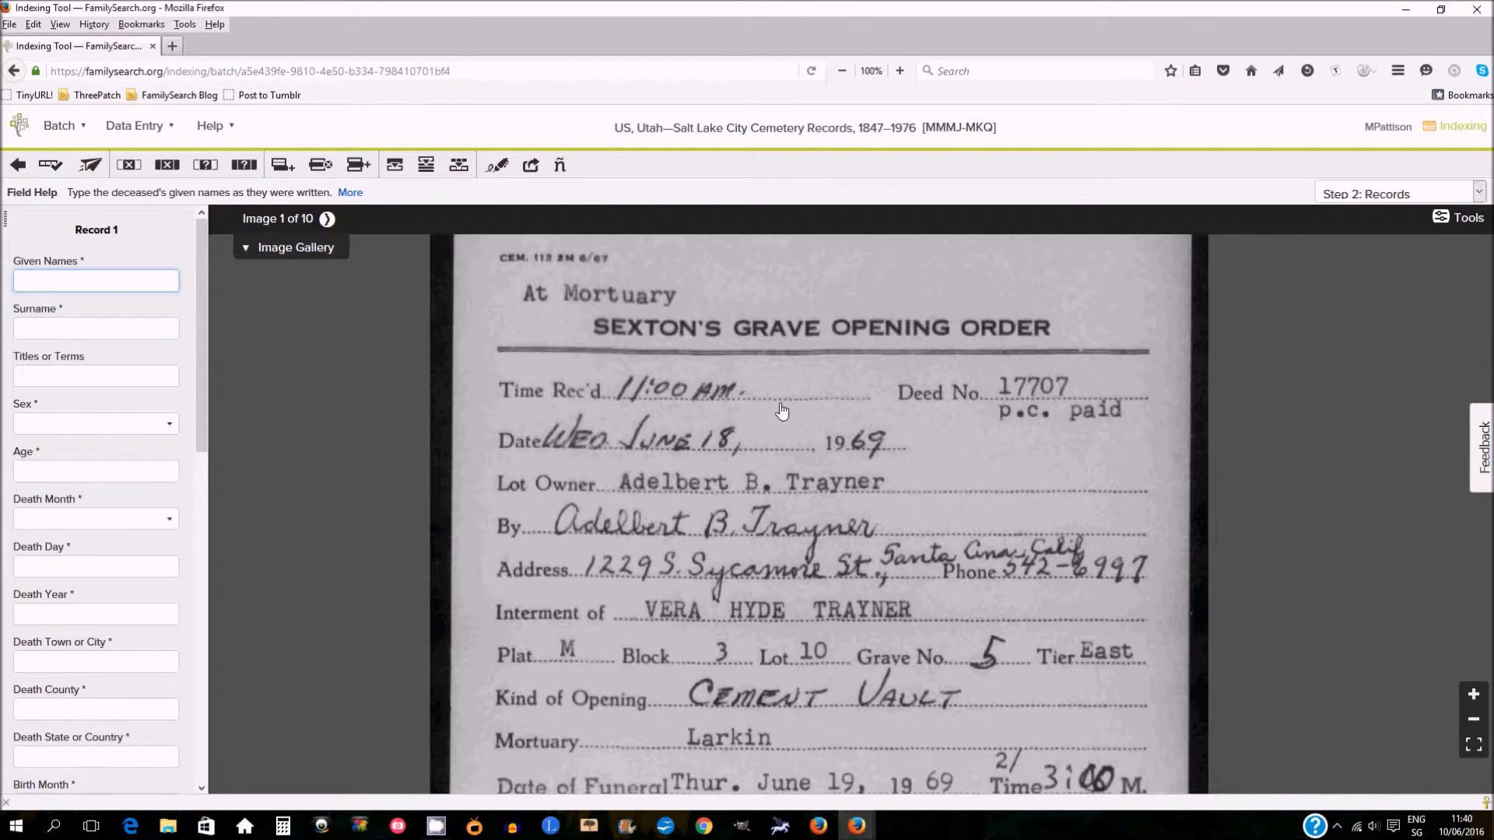
scroll(551, 445, "down", 1)
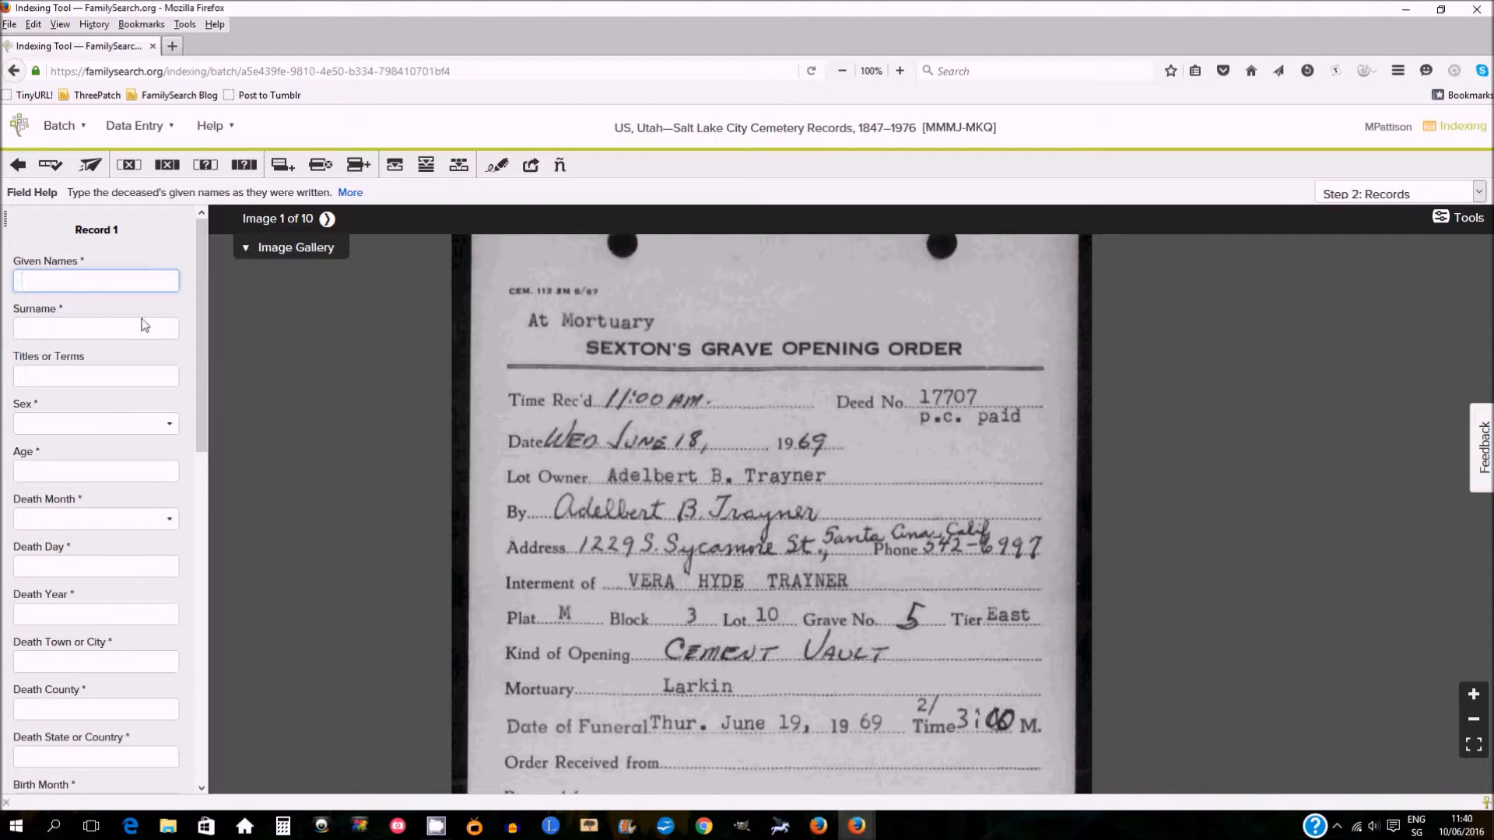
left_click(327, 220)
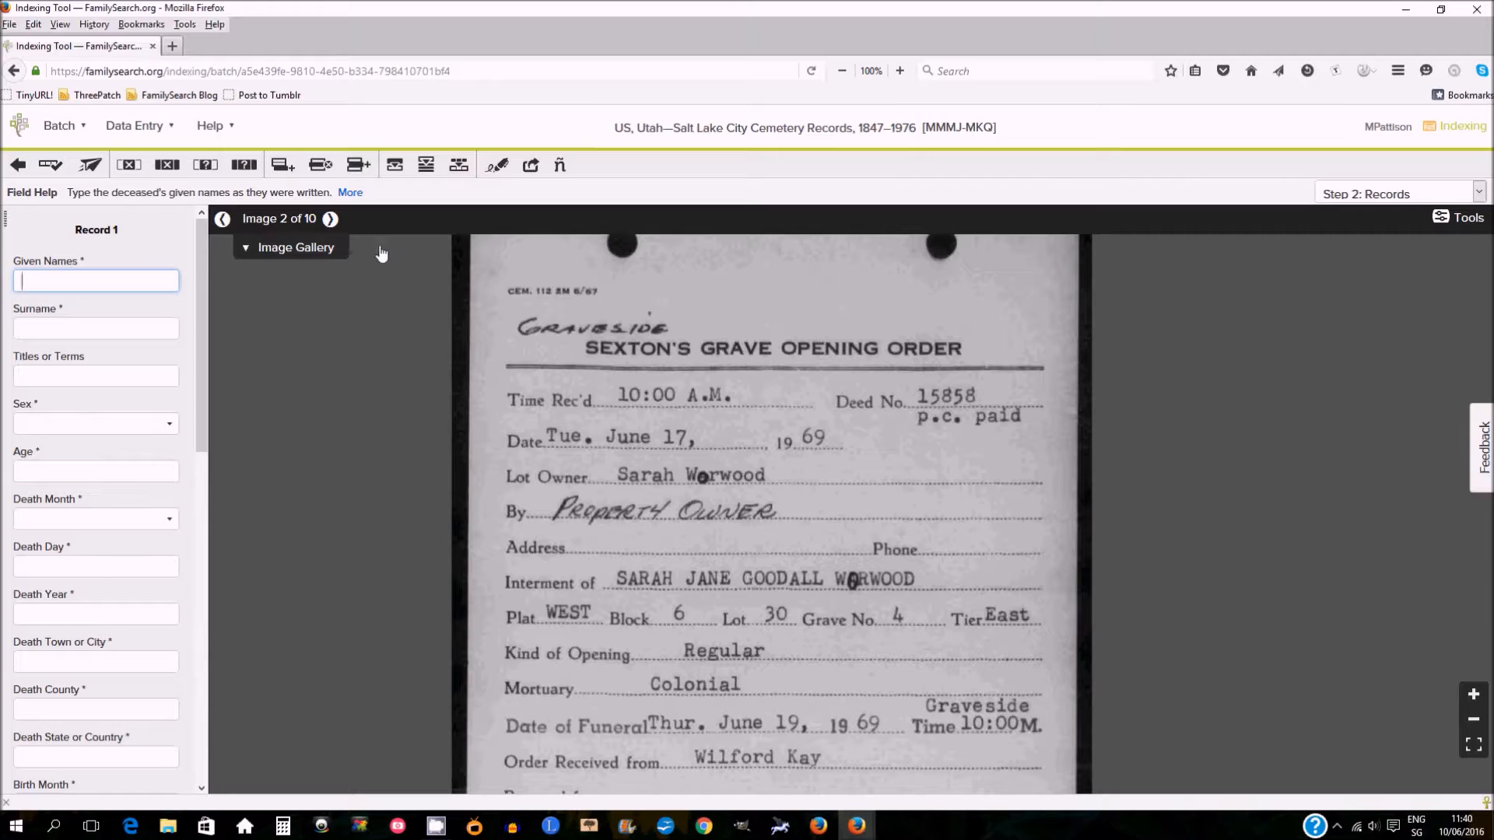
Browse the batch's images through the image gallery, viewing image 1 and image 3, then collapse the gallery.
left_click(318, 250)
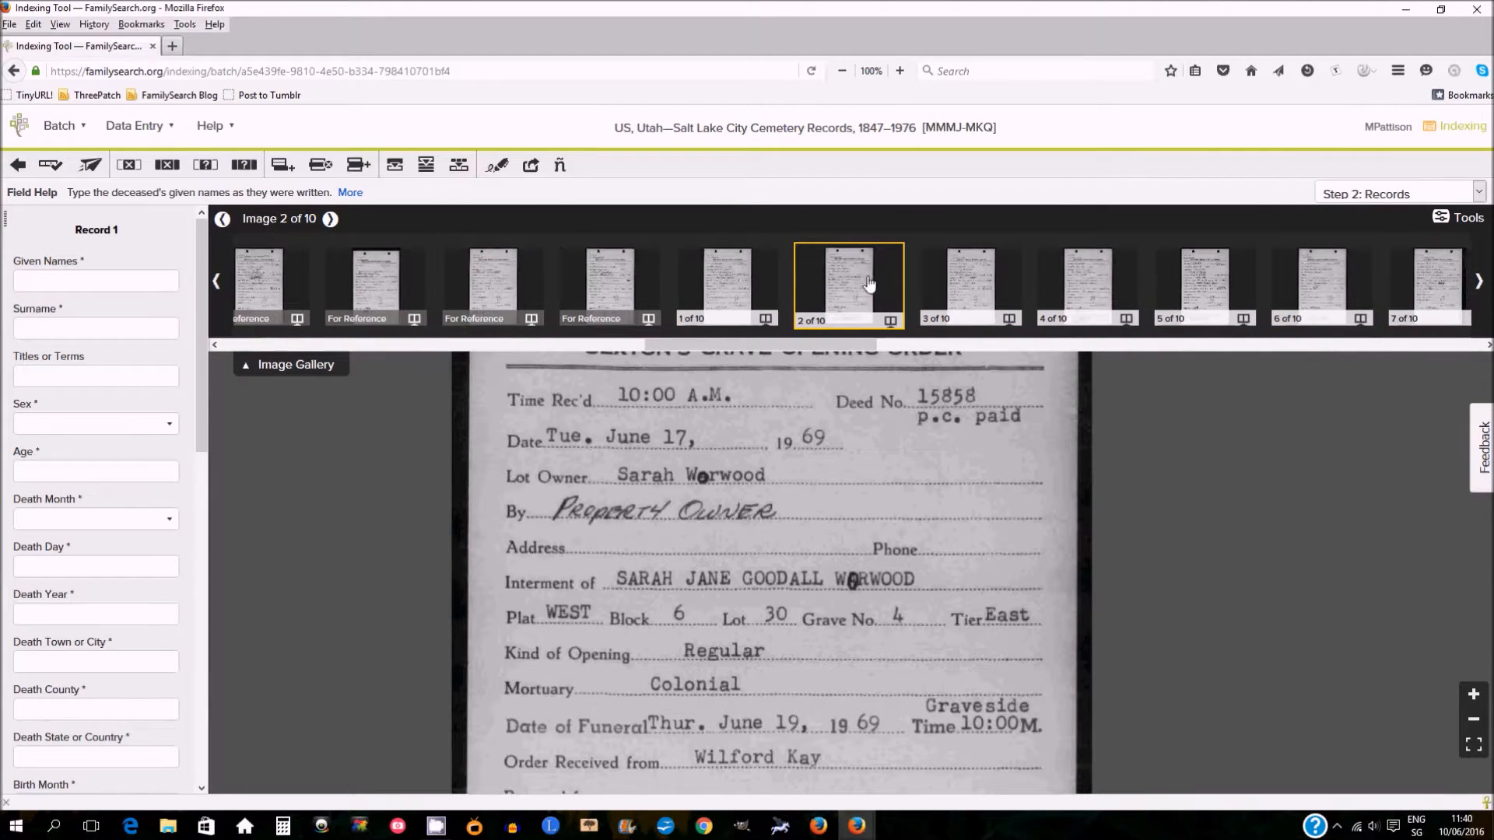
left_click(743, 274)
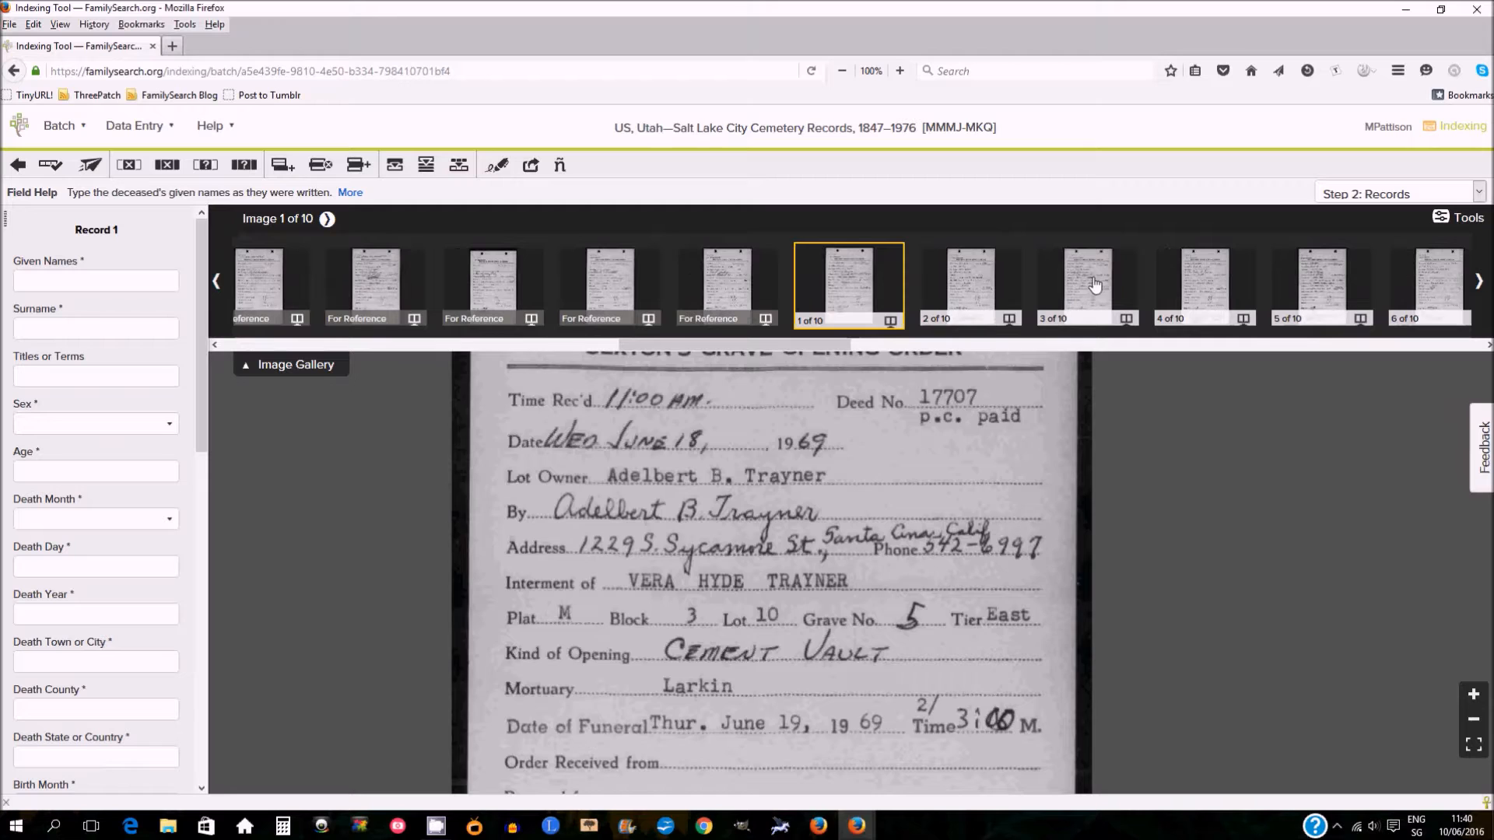
left_click(1093, 281)
left_click_drag(785, 343, 832, 350)
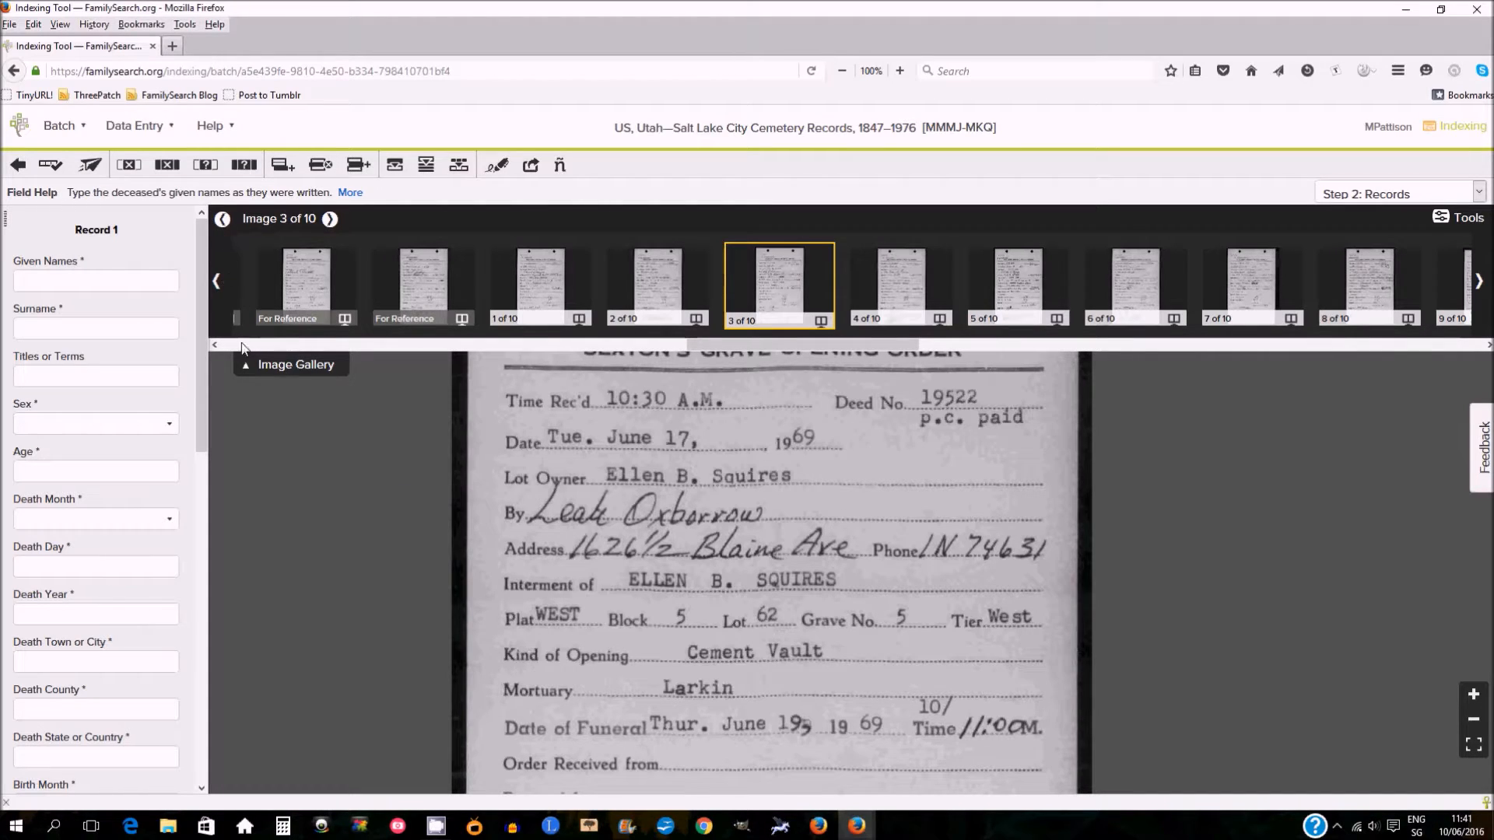
left_click(276, 365)
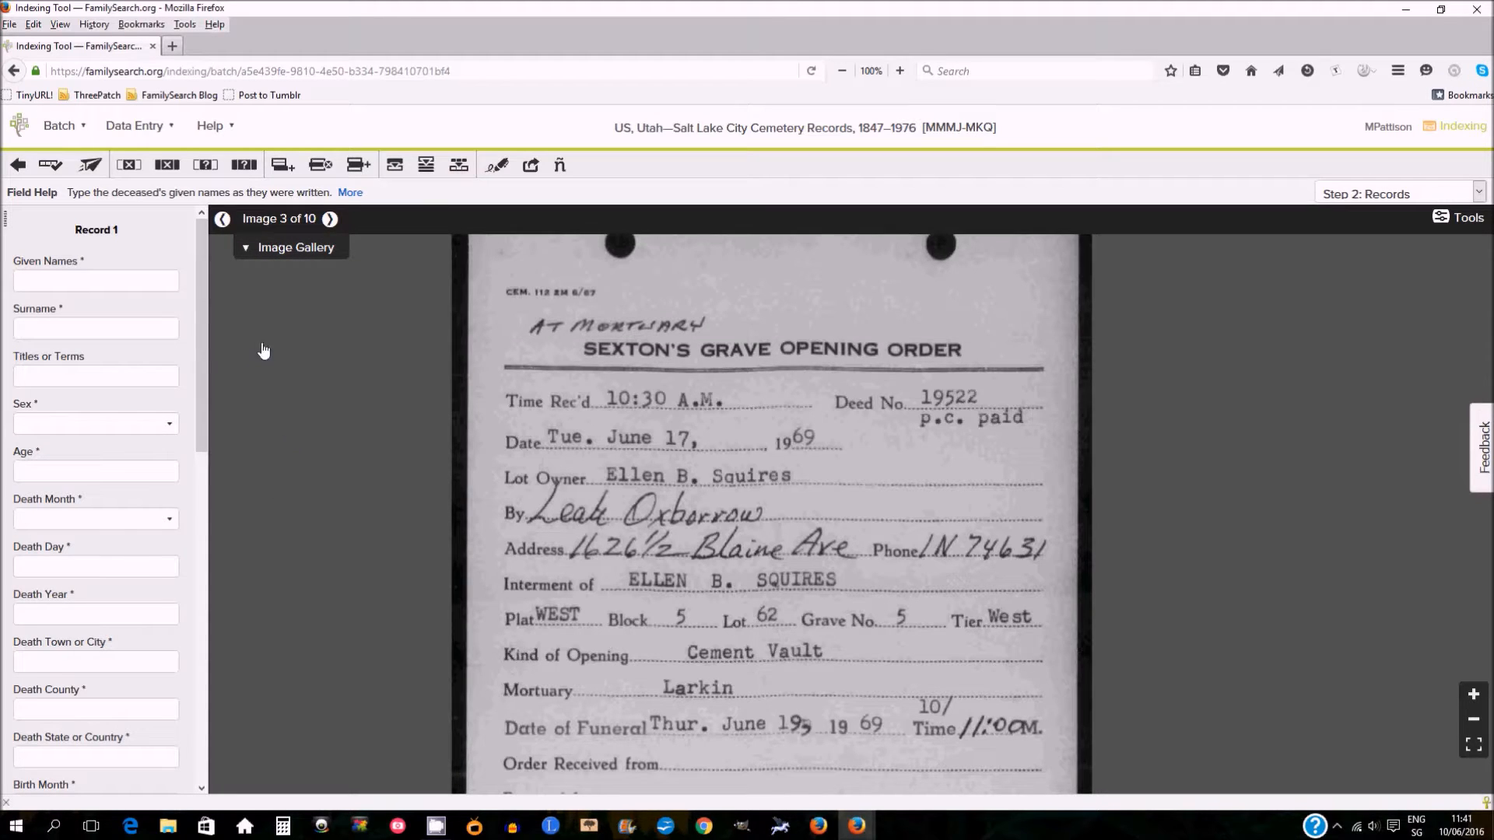
Advance to the last image, start the quality check, and close the Quality Check dialog without accepting.
left_click_drag(201, 366, 194, 746)
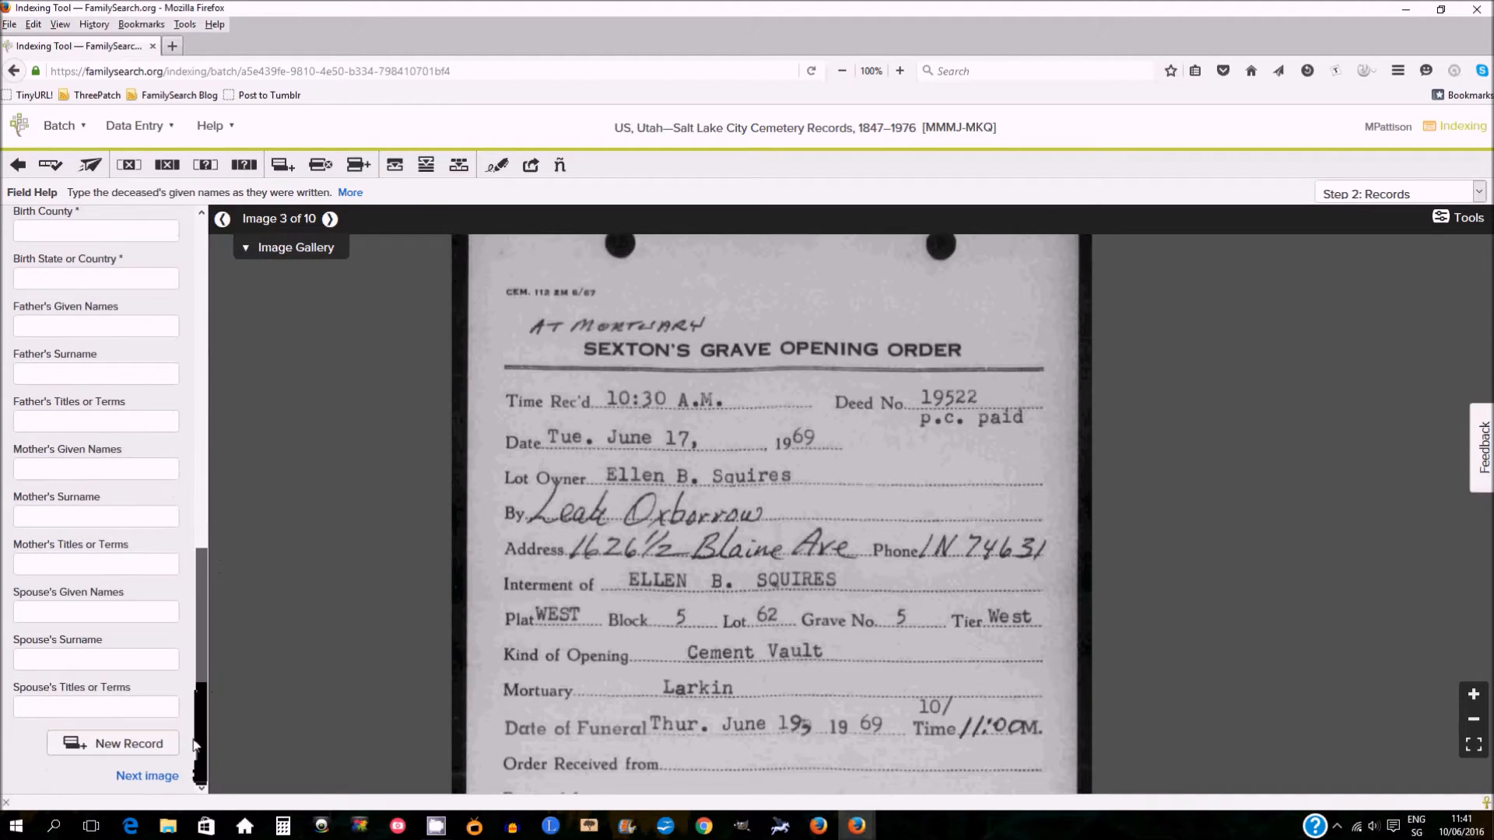
left_click(331, 222)
left_click(331, 222)
left_click(331, 222)
left_click(331, 222)
left_click(332, 222)
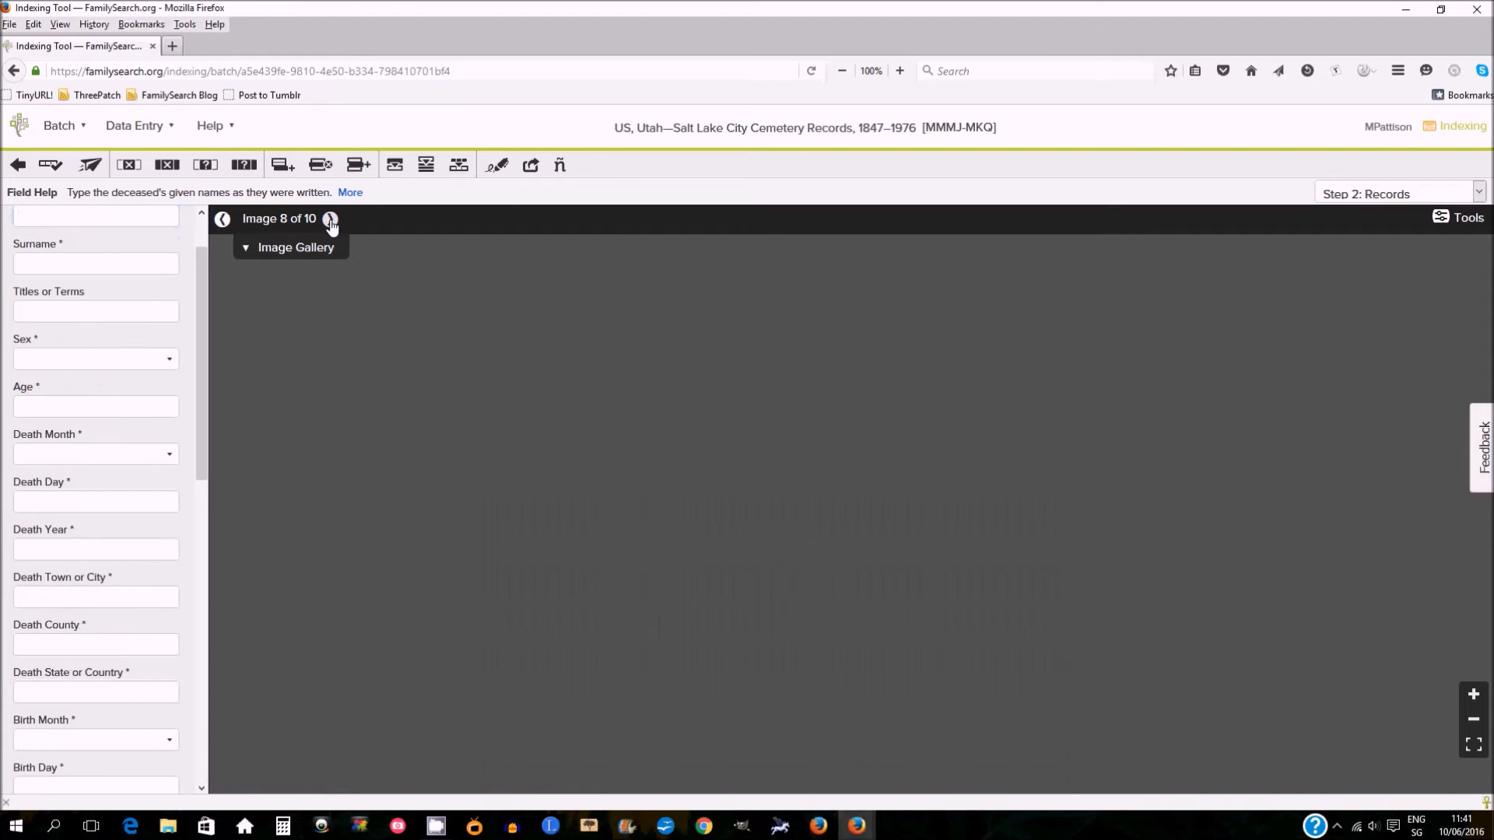
left_click(331, 221)
left_click(332, 222)
left_click_drag(204, 464, 199, 759)
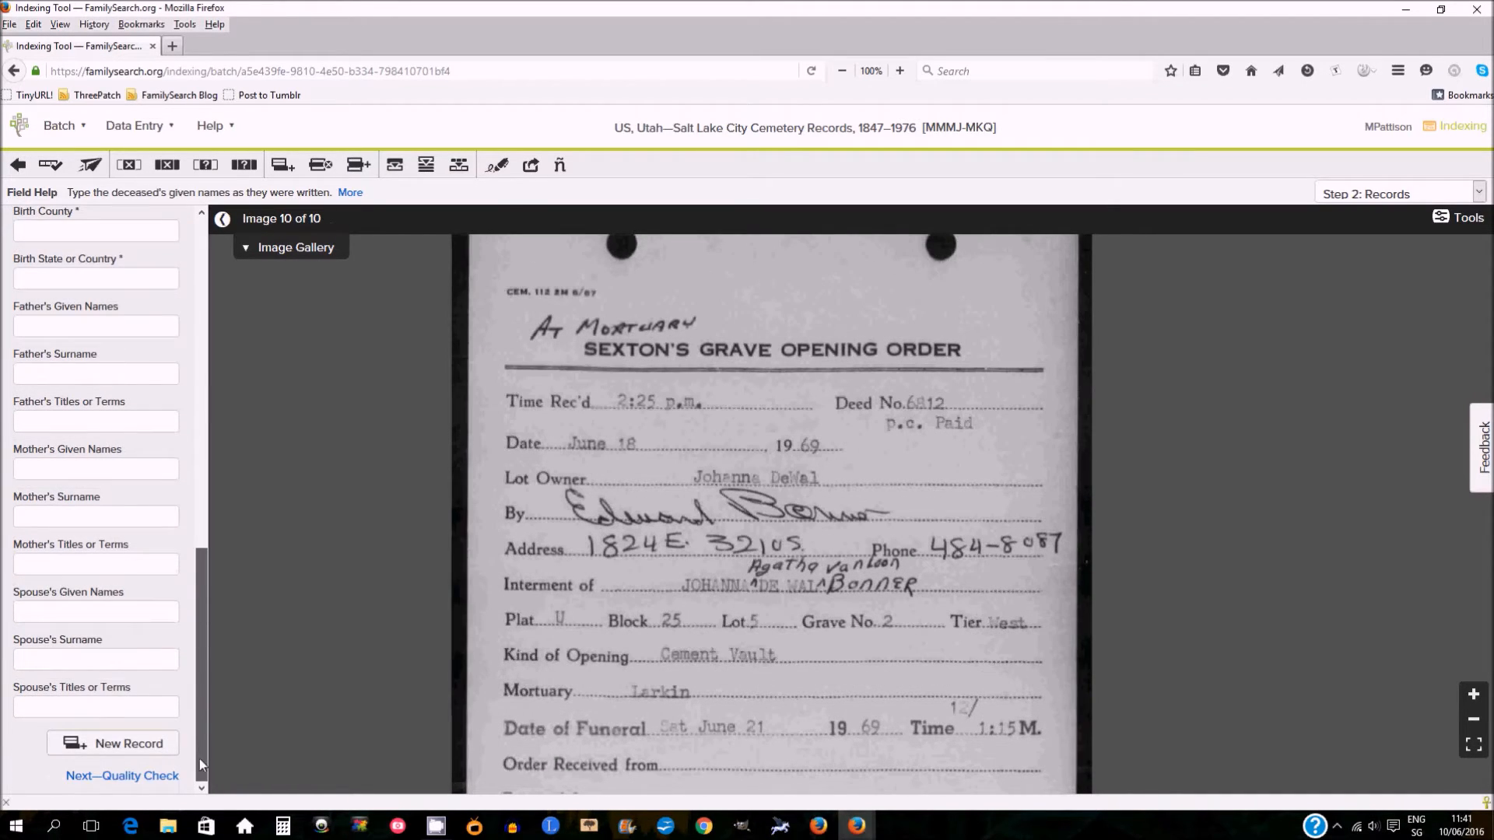
left_click(144, 778)
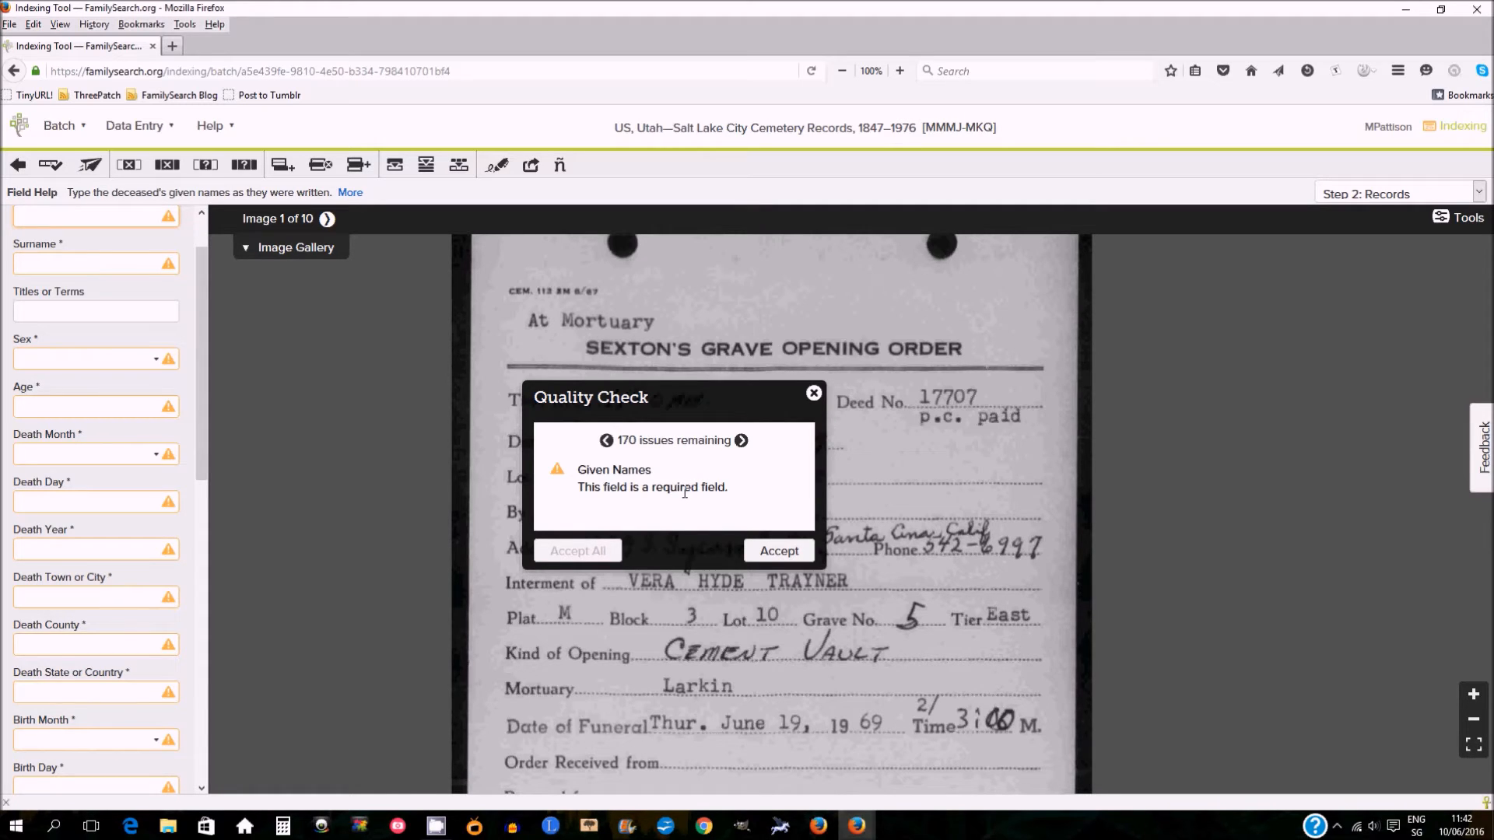
left_click(813, 393)
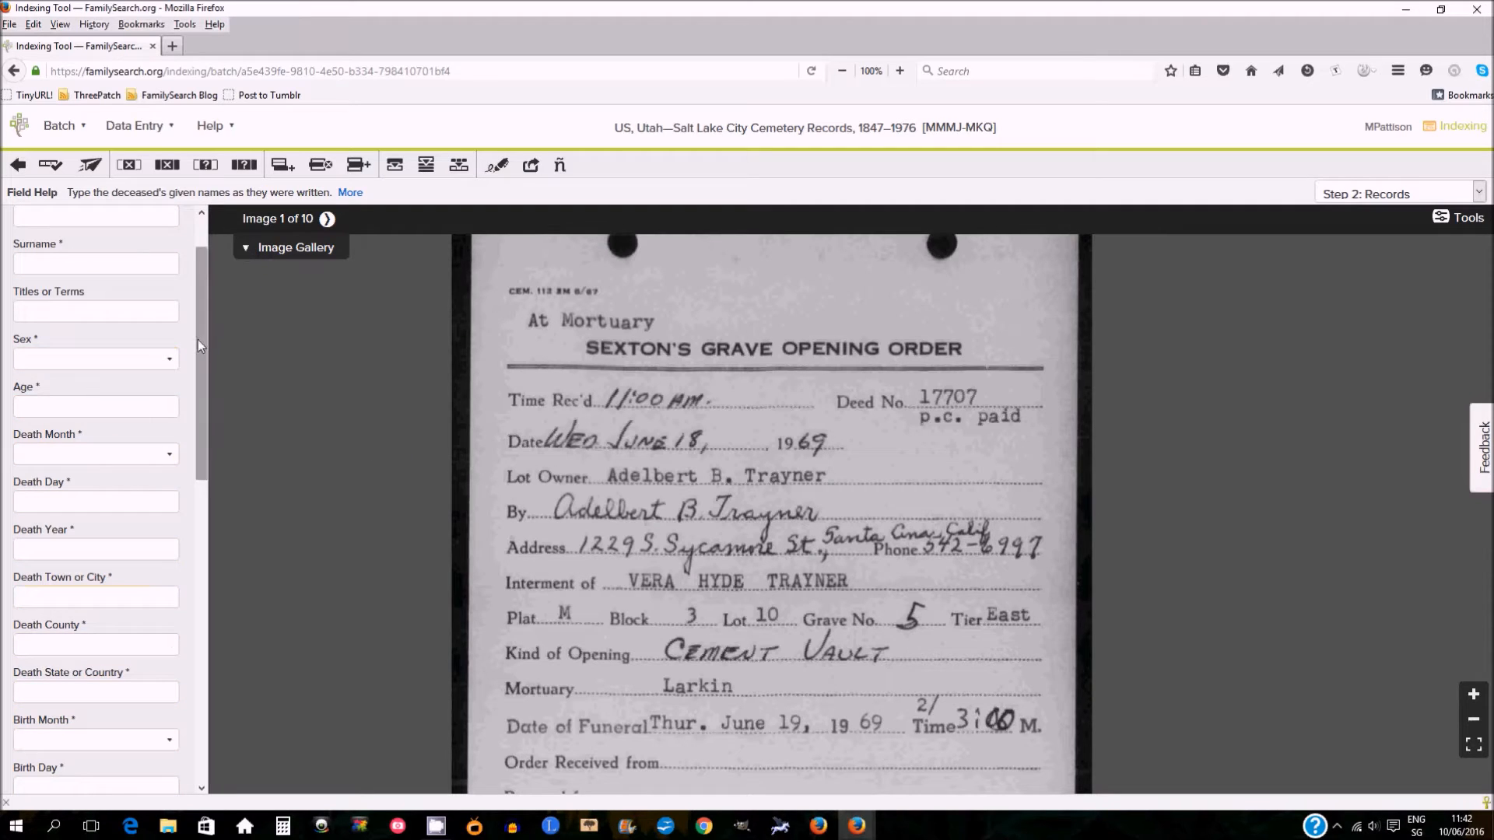
Leave the indexing tool and go back to My Indexing.
scroll(197, 340, "up", 2)
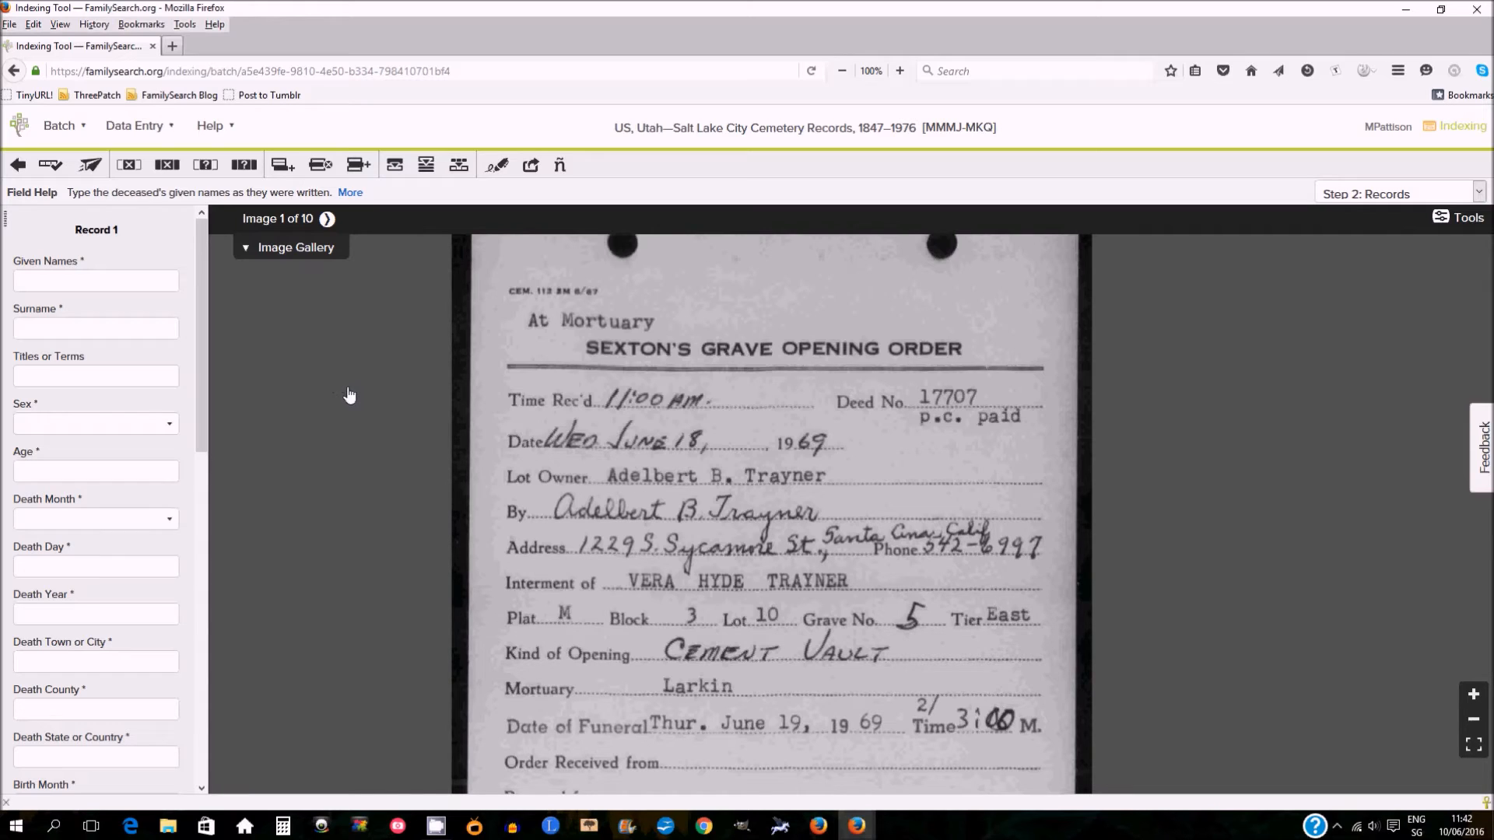
left_click(88, 129)
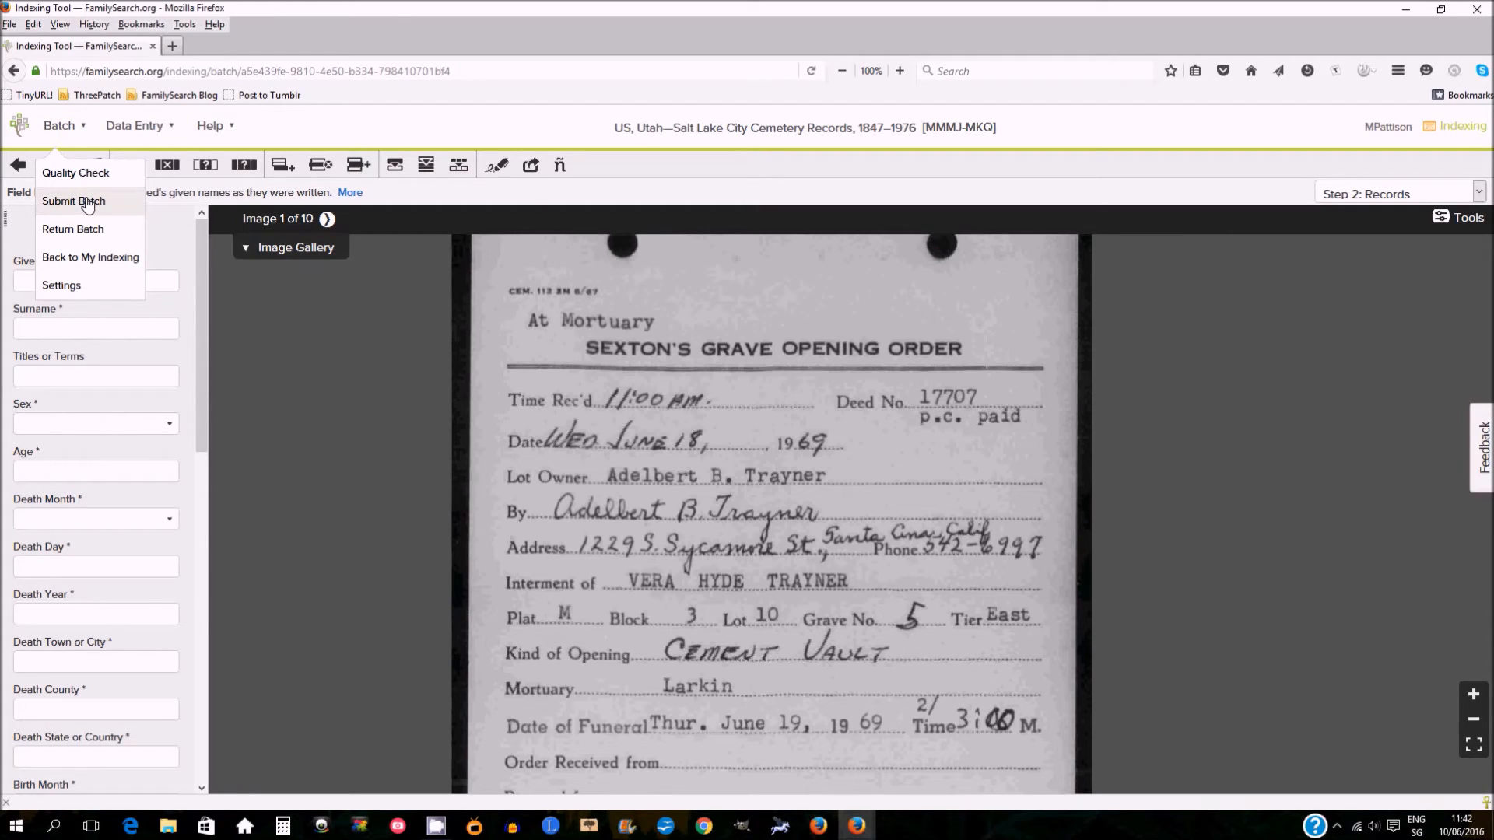
left_click(86, 263)
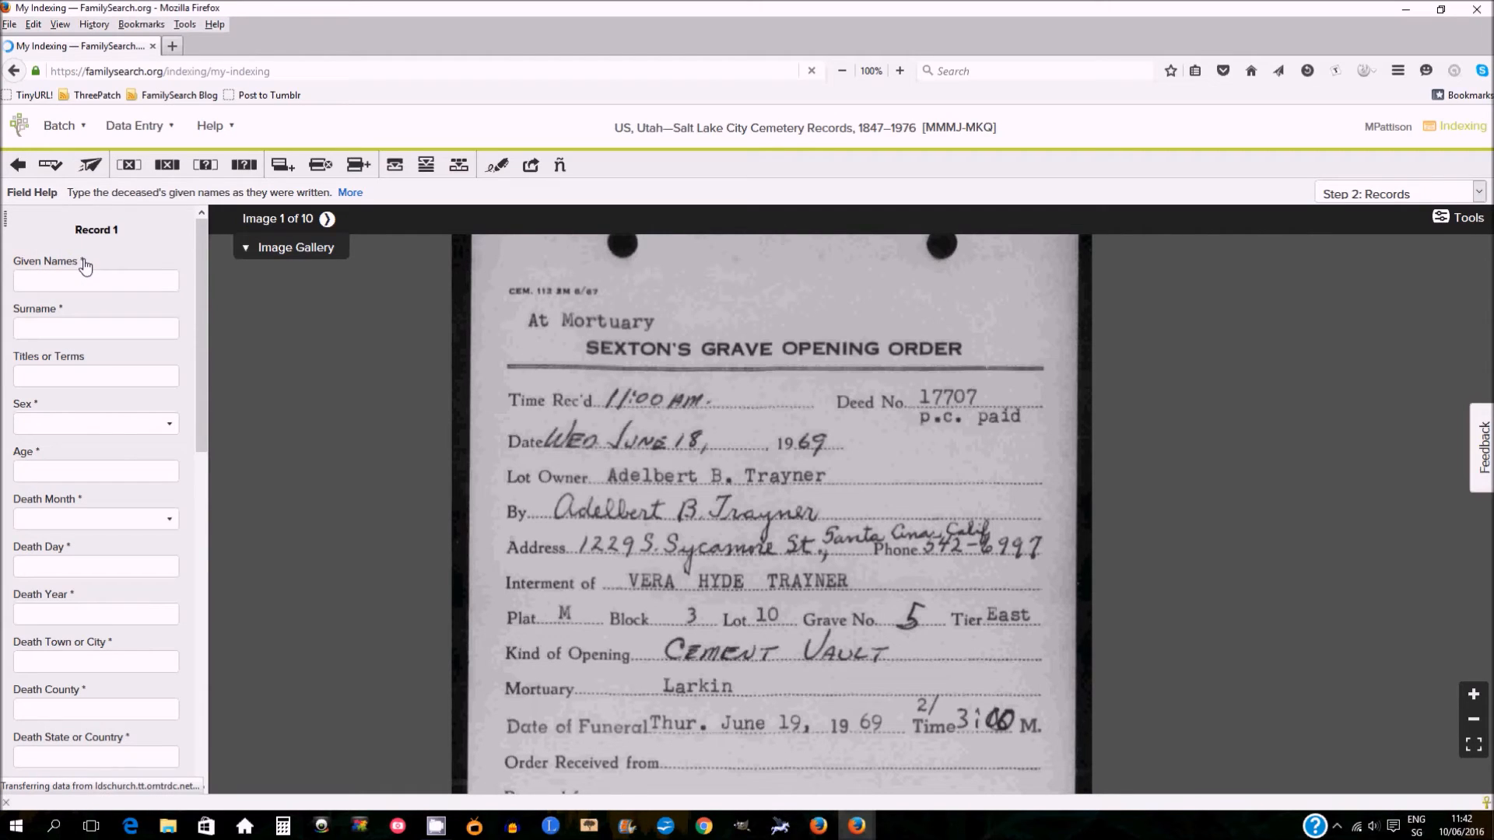